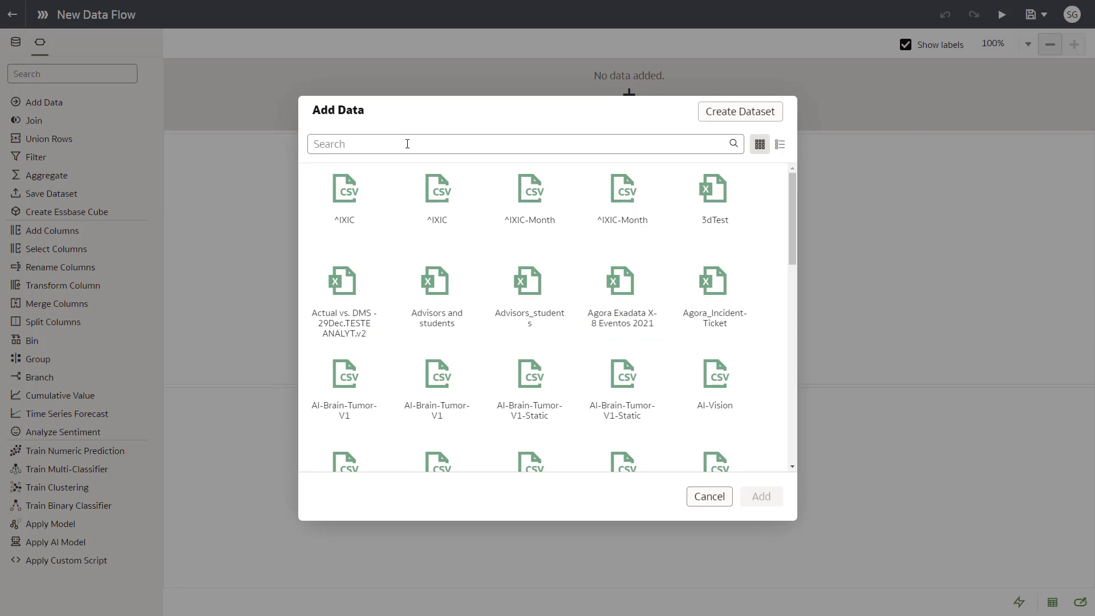
Add the Attrition Predict dataset to the data flow and apply the Naive Bayes - Attrition Train Model to it
type("att")
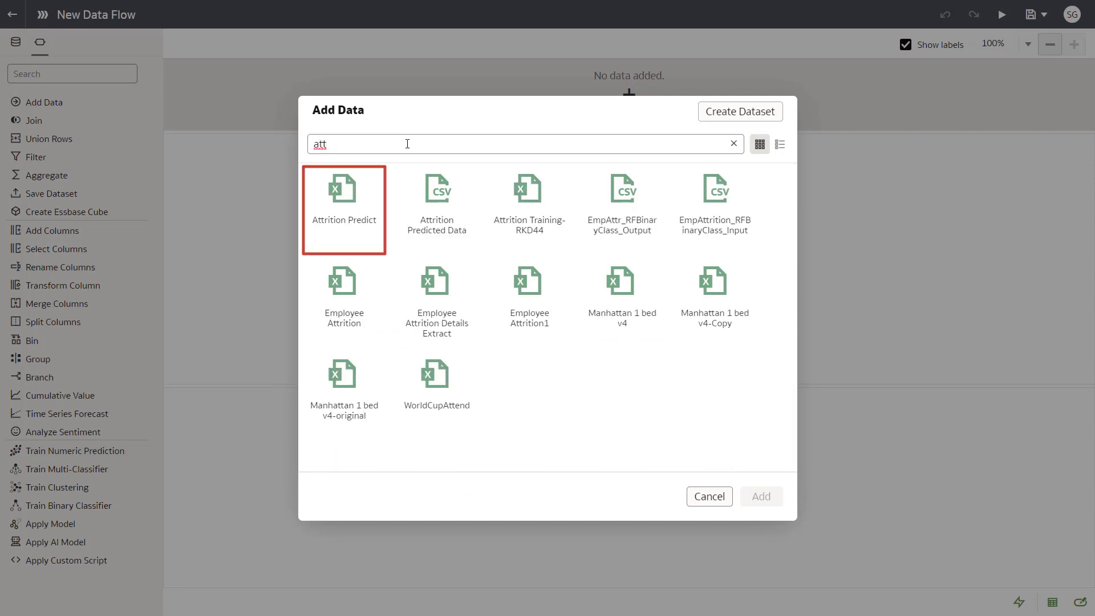
double_click(349, 192)
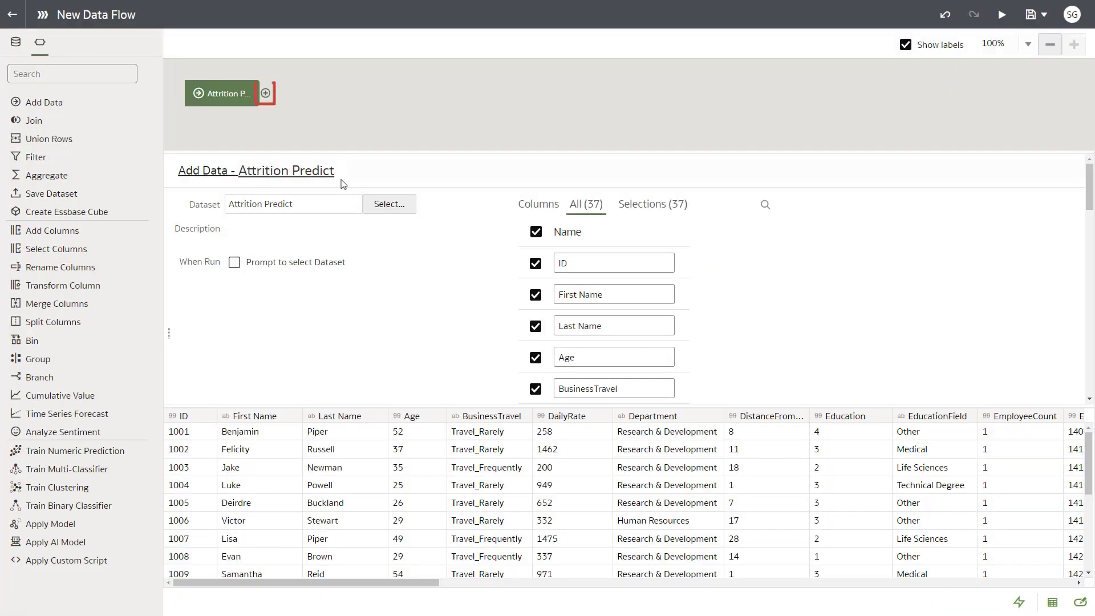
left_click(265, 94)
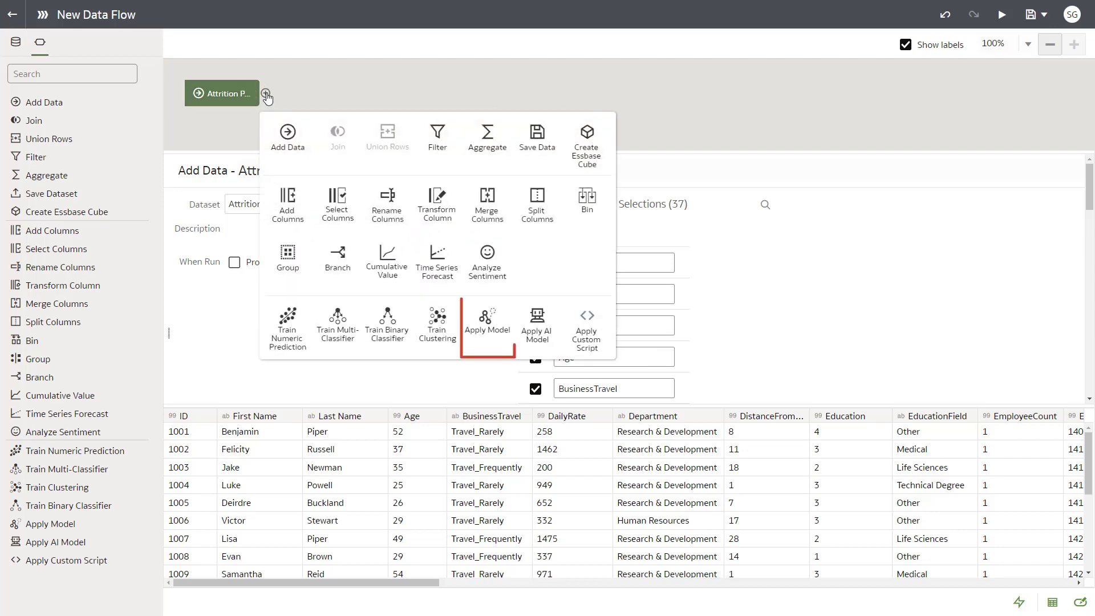
left_click(483, 322)
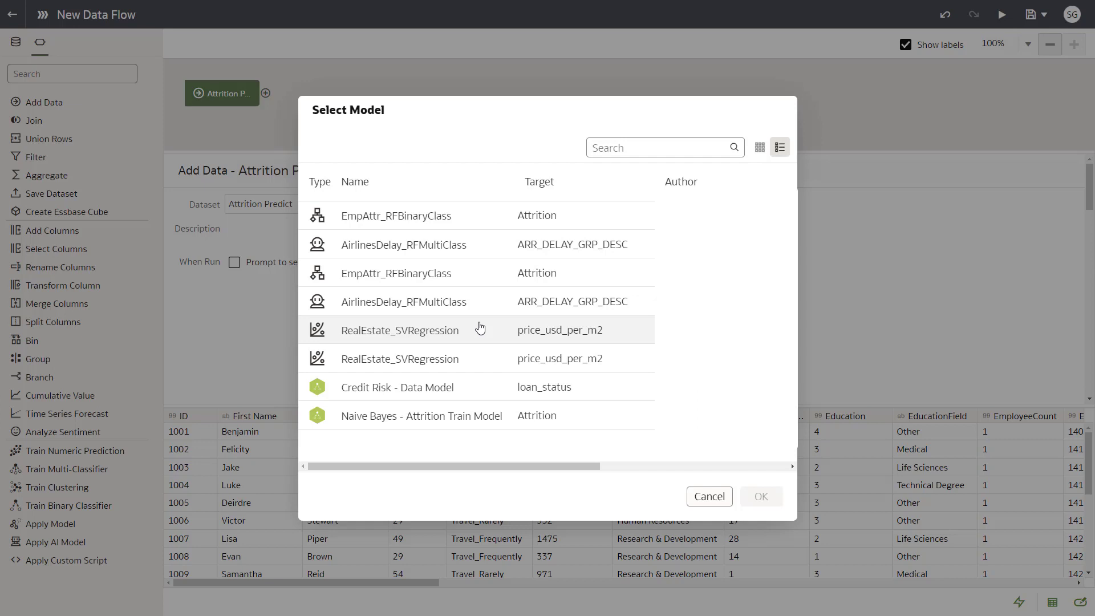
double_click(468, 424)
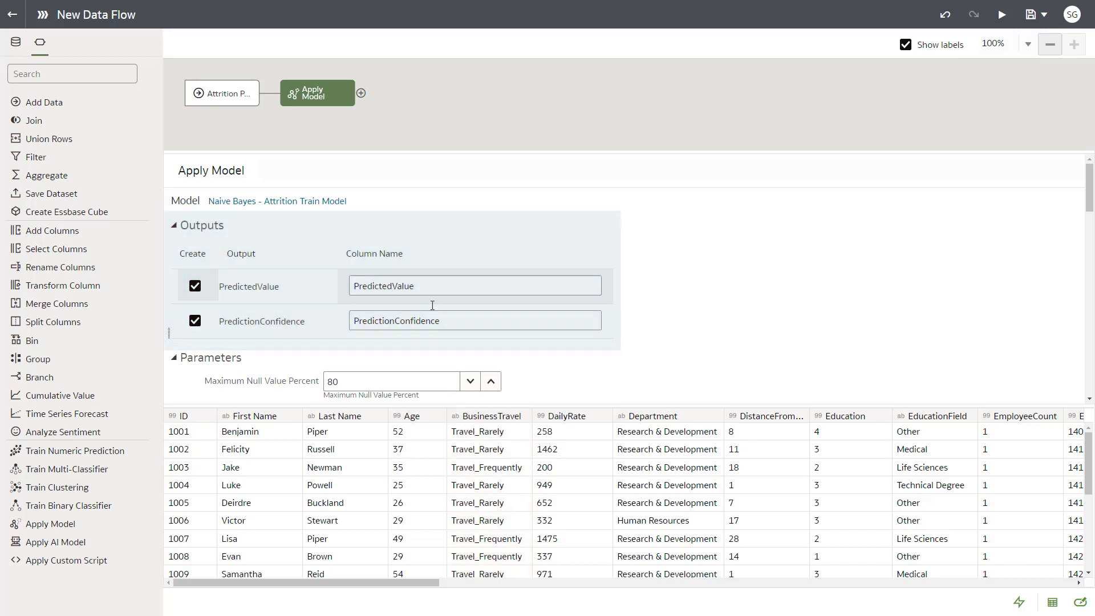
Rename the model's output columns to PredictedAttrition and PredictedConfidence
left_click_drag(415, 286, 392, 286)
type("Attrition")
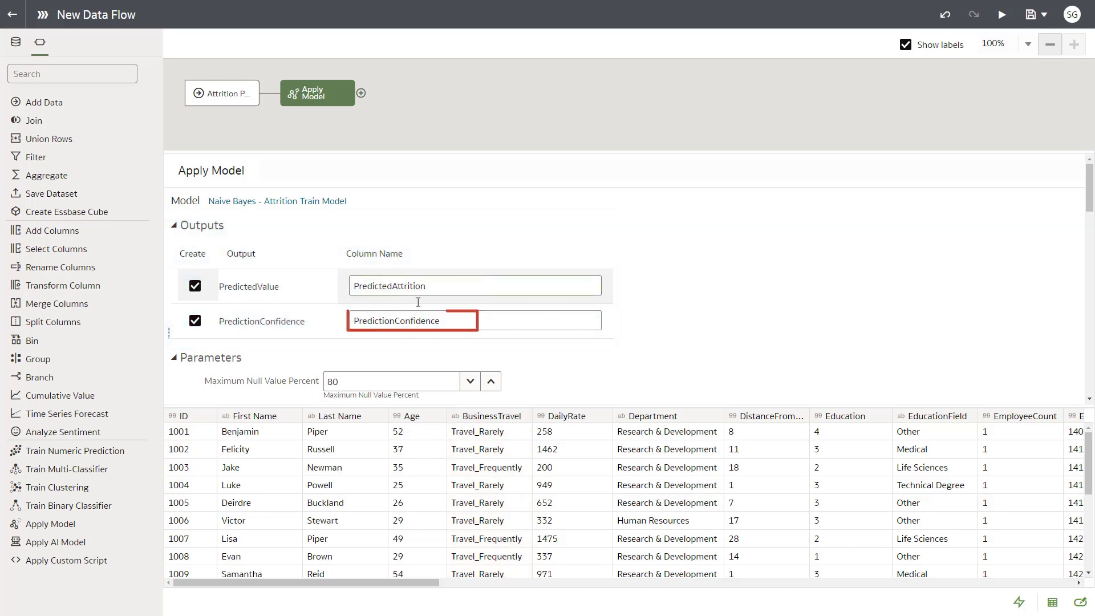
left_click_drag(451, 321, 383, 320)
type("edConfidence")
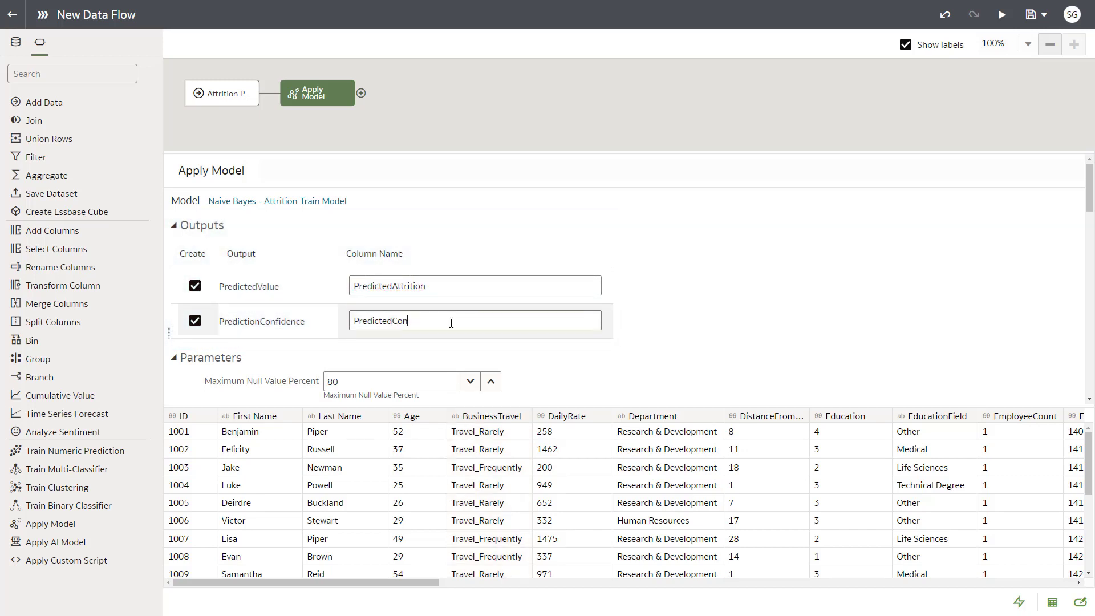
Add a Save Data step after the applied model and name its output dataset Attrition Predicted Model
left_click(361, 94)
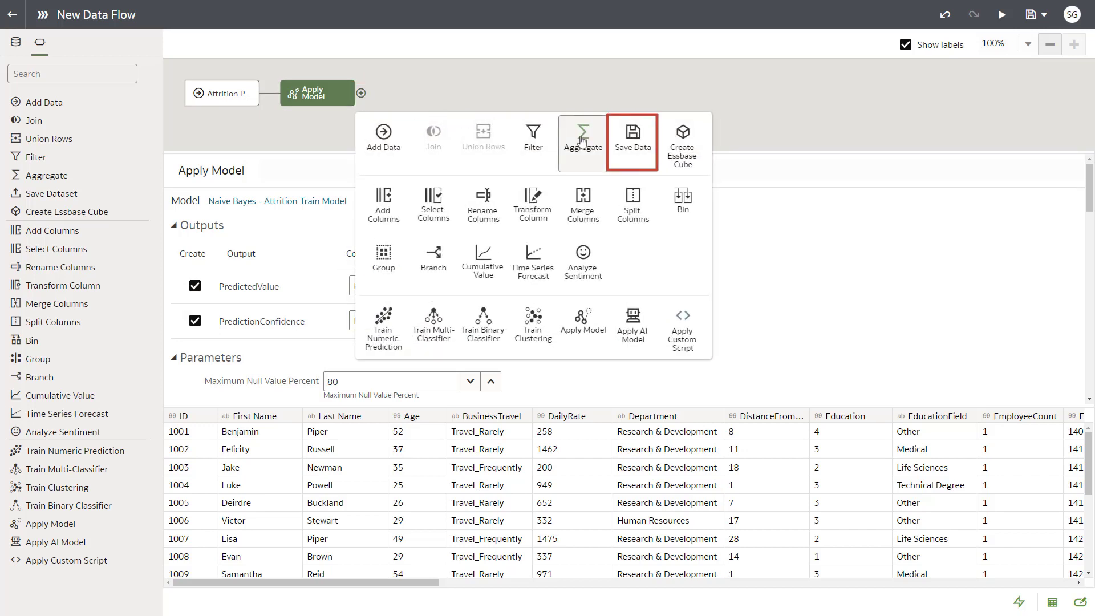
left_click(632, 137)
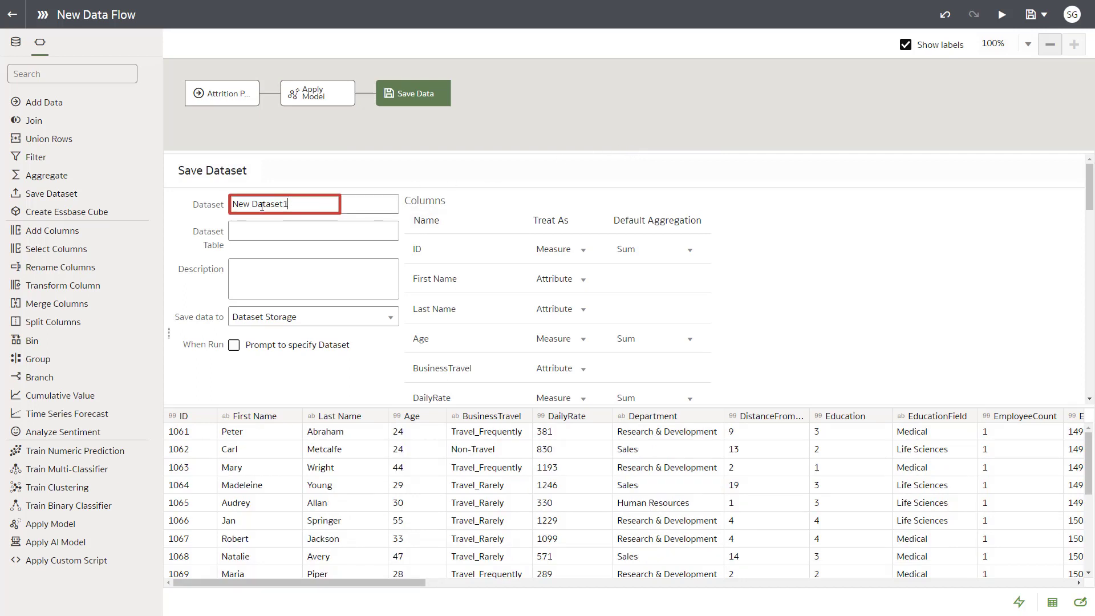
left_click_drag(262, 206, 231, 204)
type("Attrition Predicted Model")
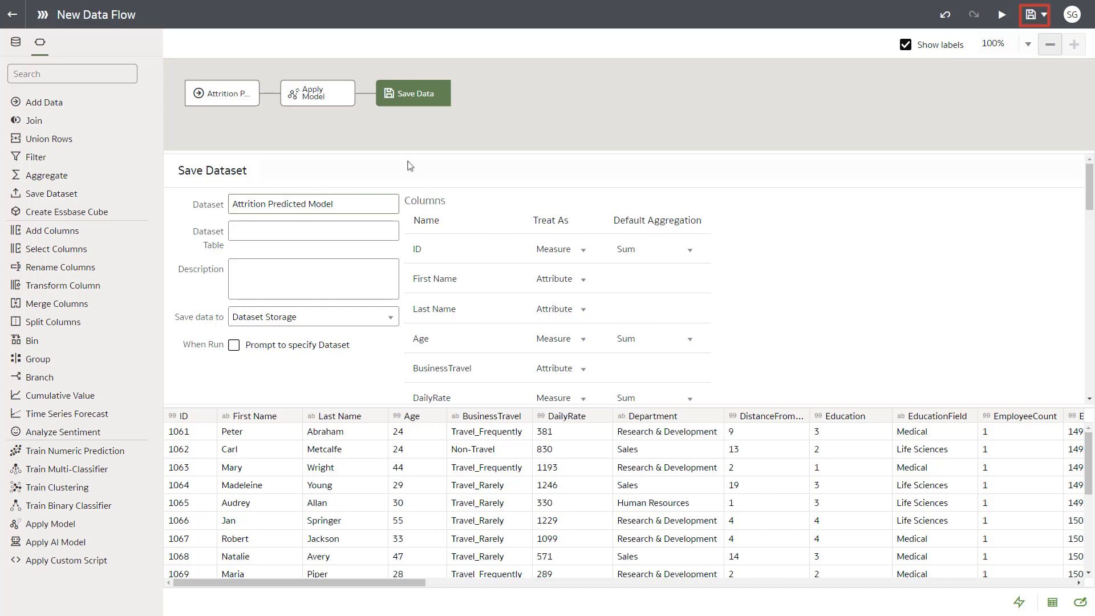
Save the data flow as Attrition Predicted Data and run it
left_click(1029, 17)
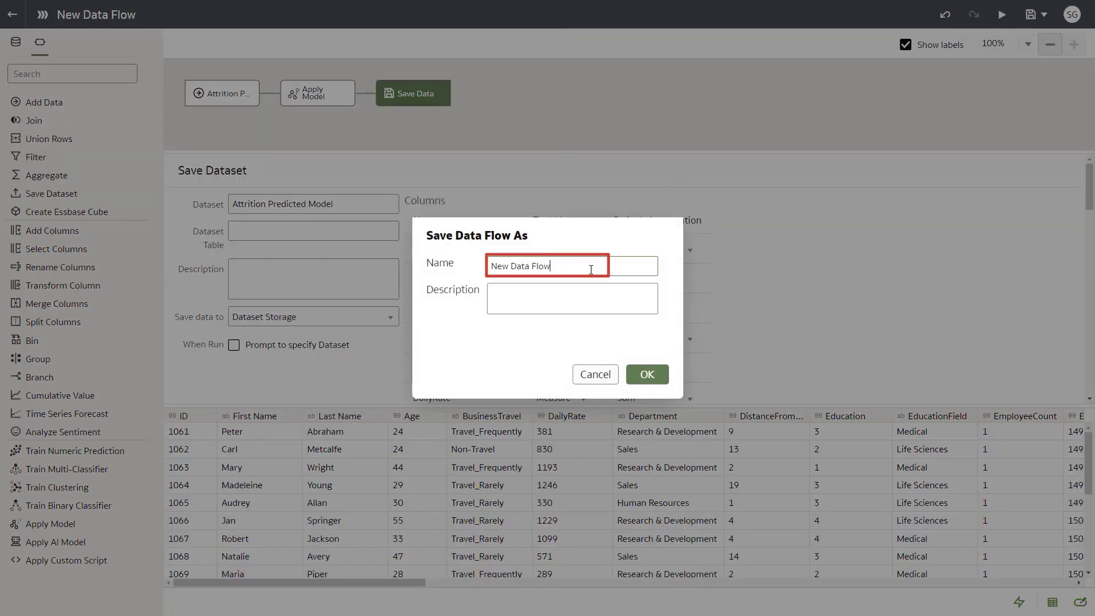
triple_click(489, 266)
type("Attrition Predicted Data")
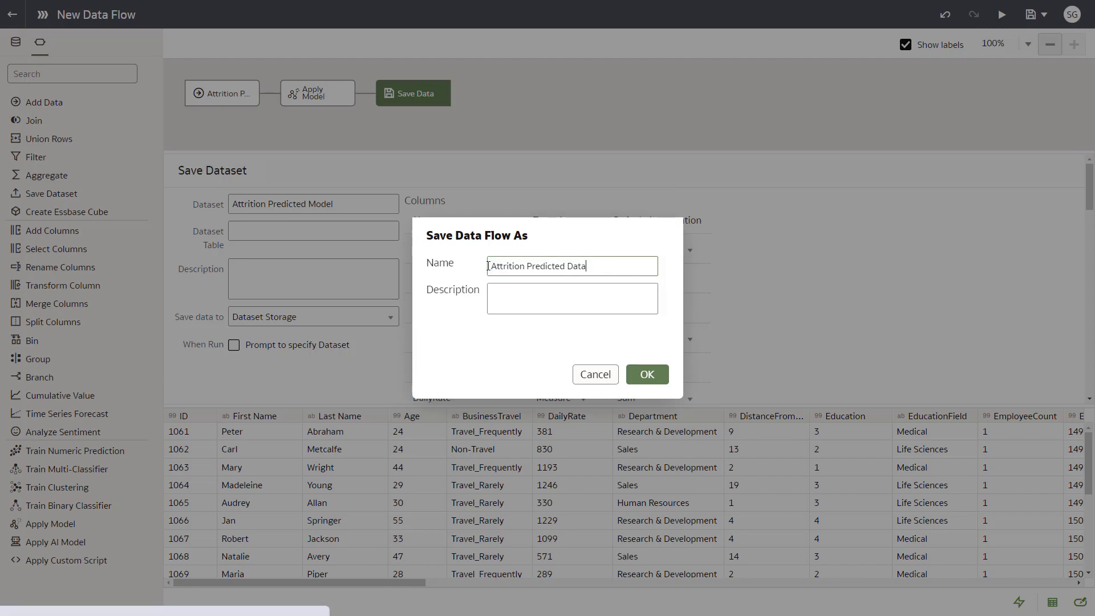
left_click(646, 375)
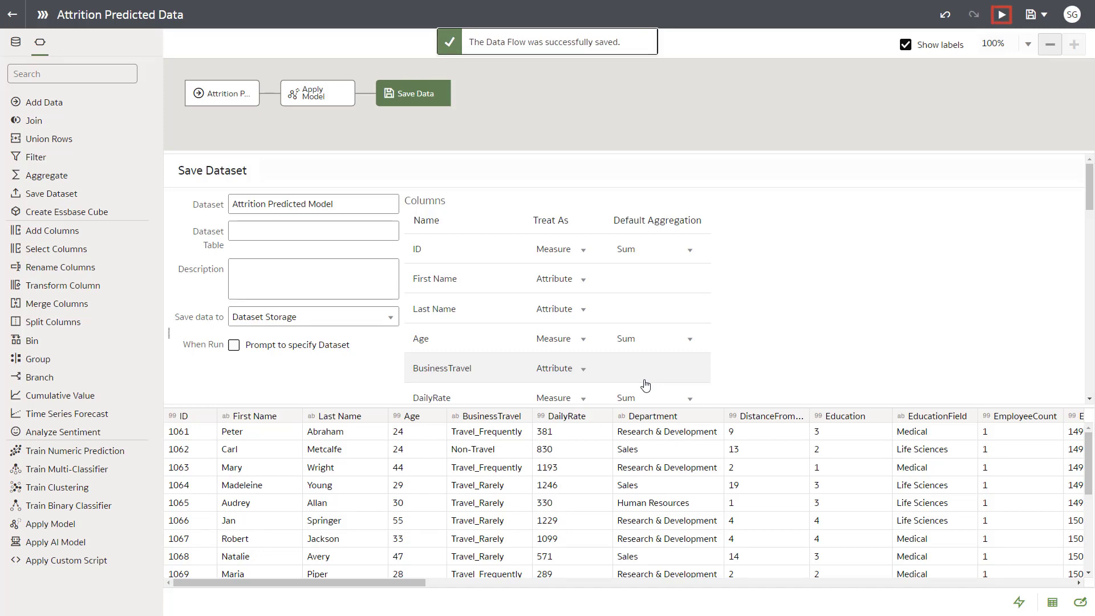
left_click(1001, 16)
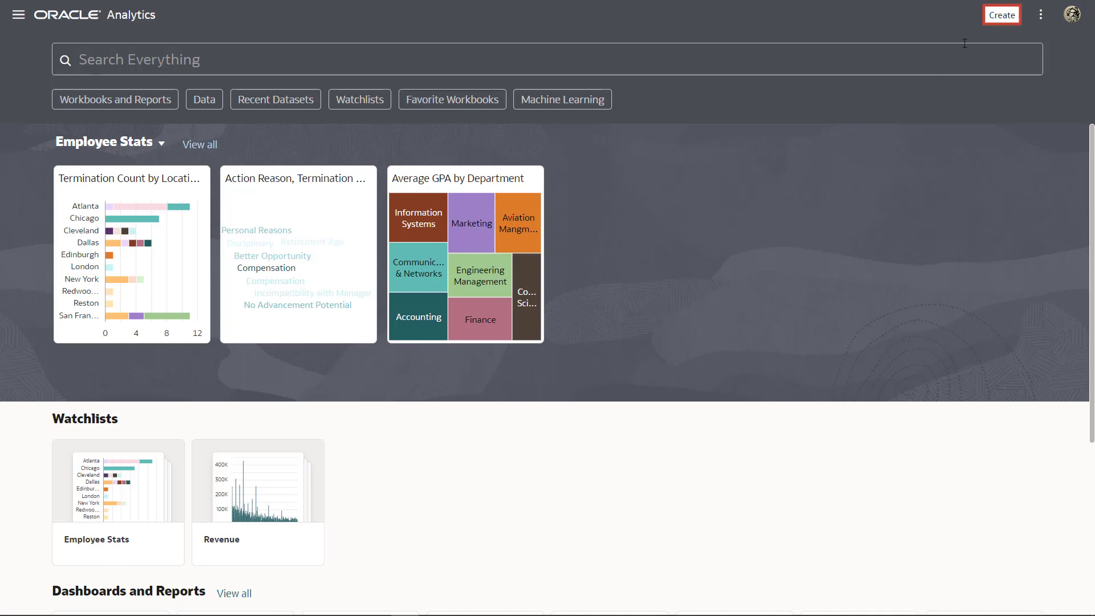
Create a new workbook based on the Attrition Predicted Data dataset
left_click(1001, 15)
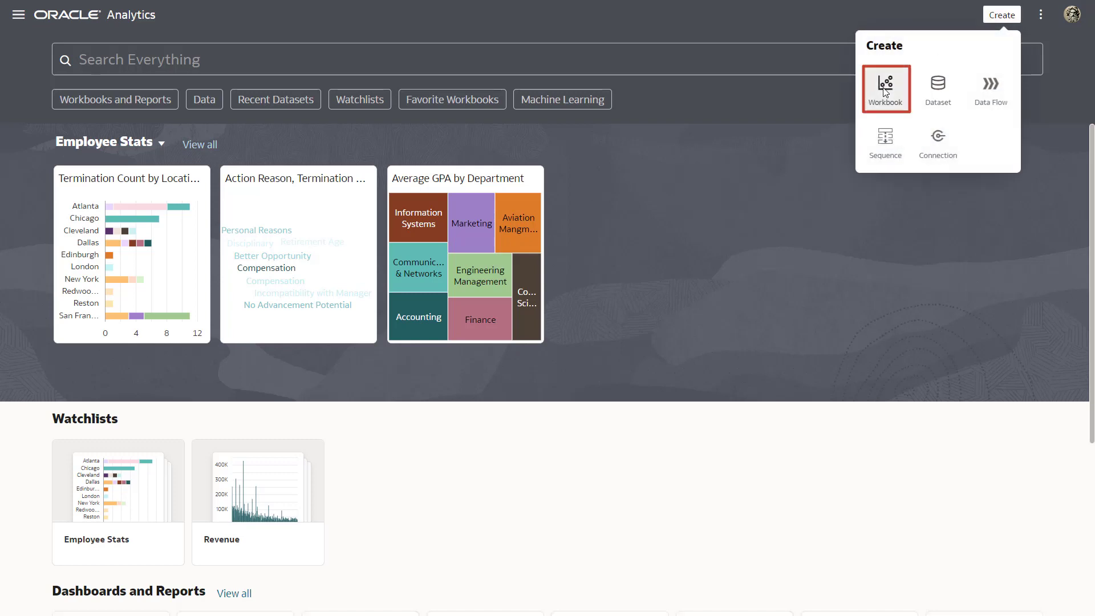
left_click(884, 90)
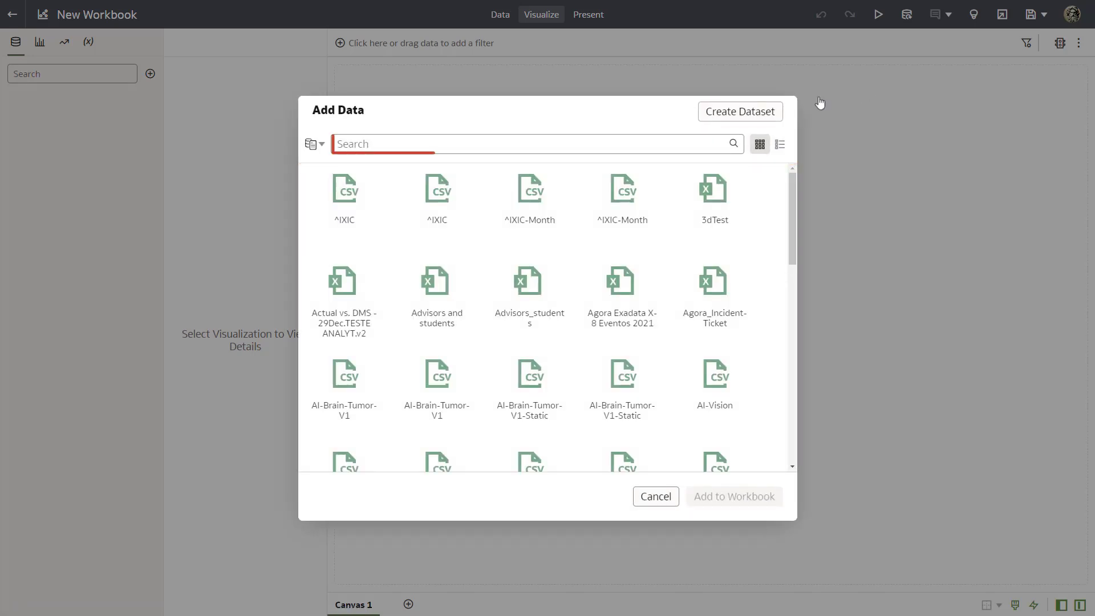
left_click(425, 144)
type("att")
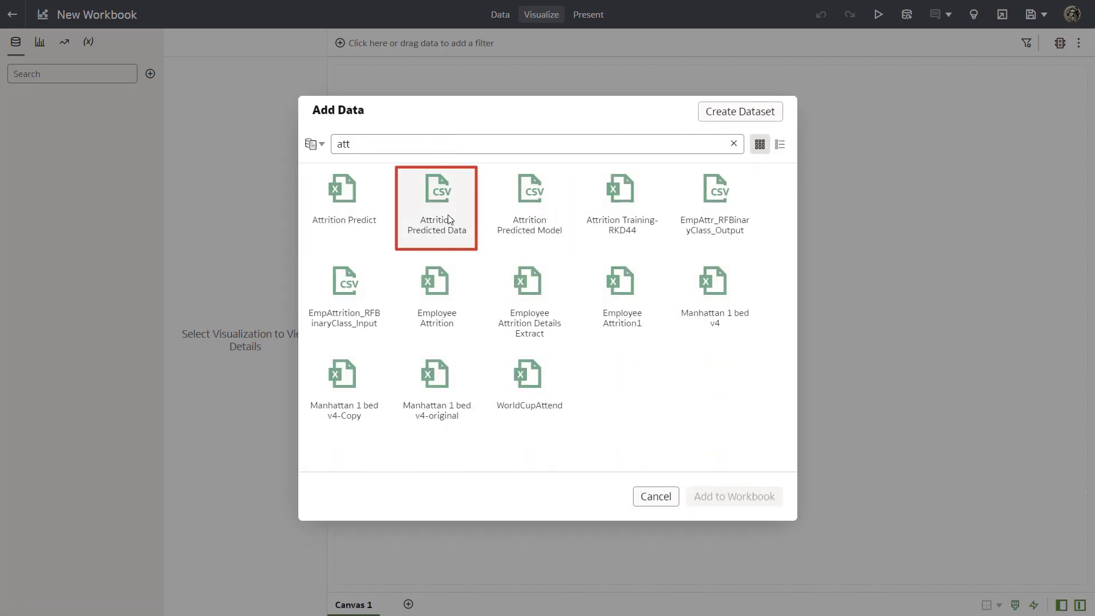
double_click(447, 214)
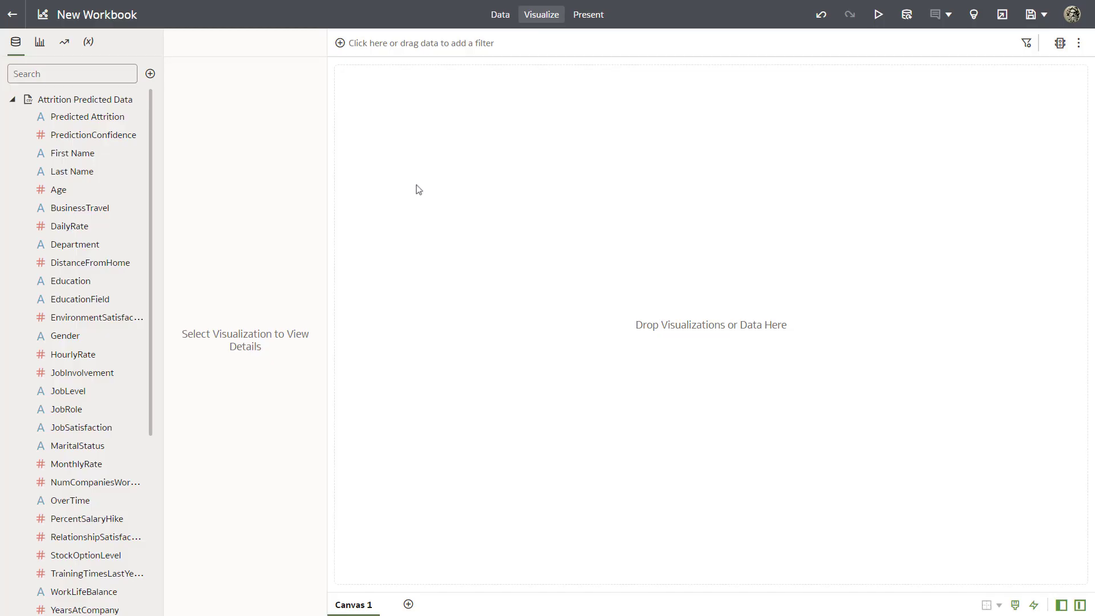
Visualize EmployeeCount on the canvas and filter it to Yes for Predicted Attrition
left_click_drag(149, 196, 155, 354)
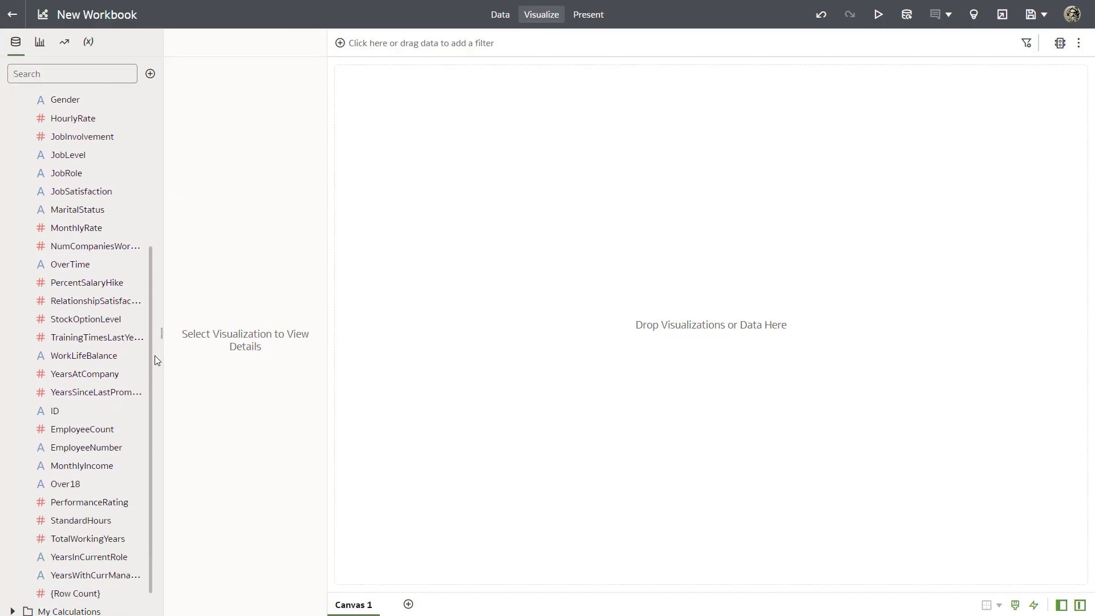
left_click_drag(114, 426, 373, 342)
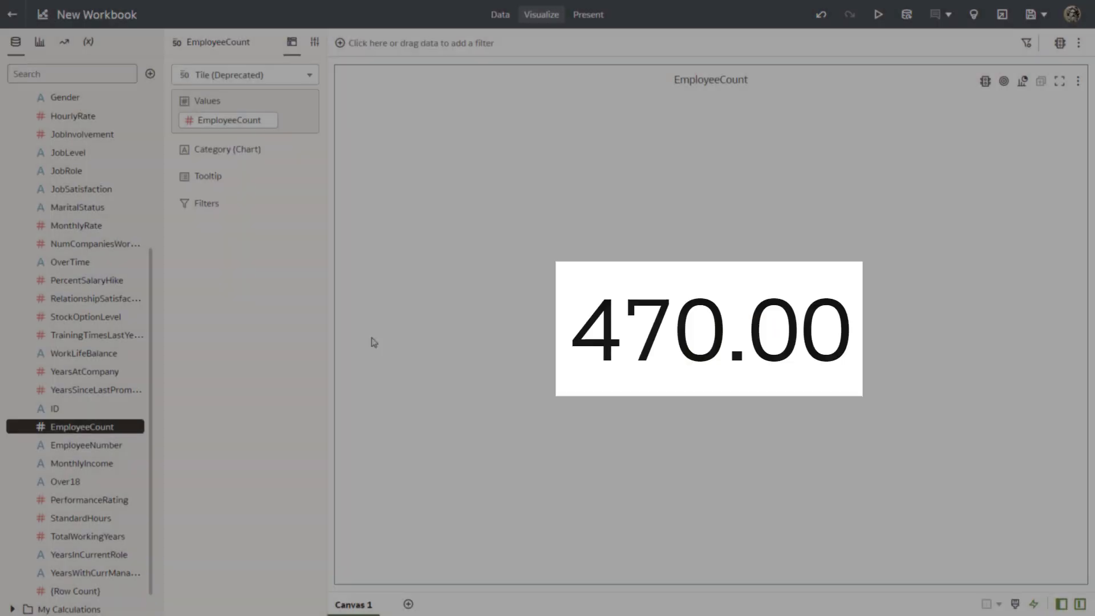
scroll(152, 271, "up", 5)
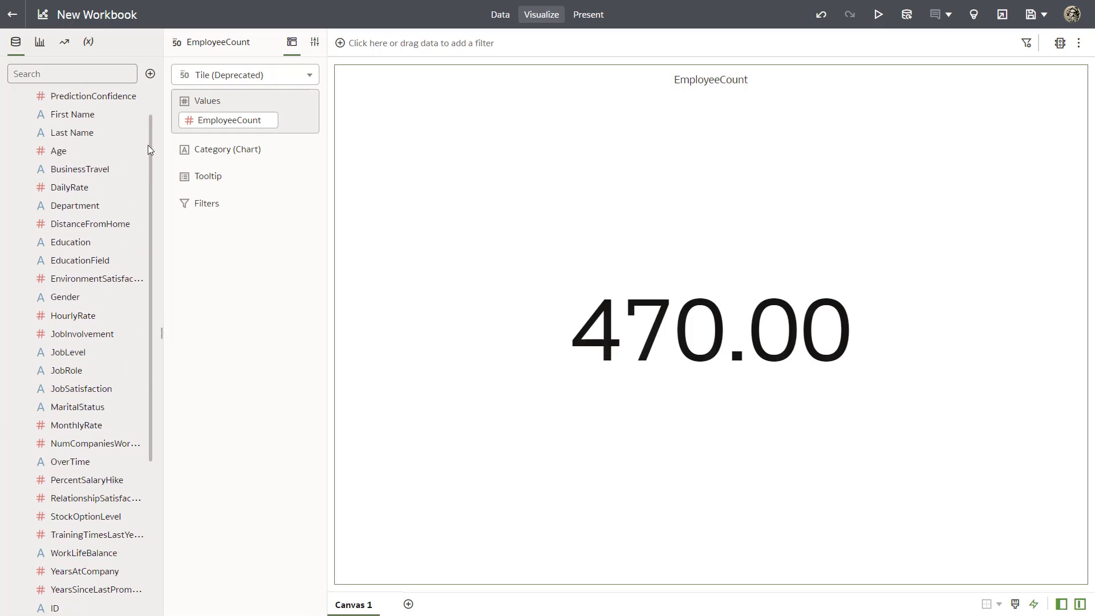
mouse_move(123, 125)
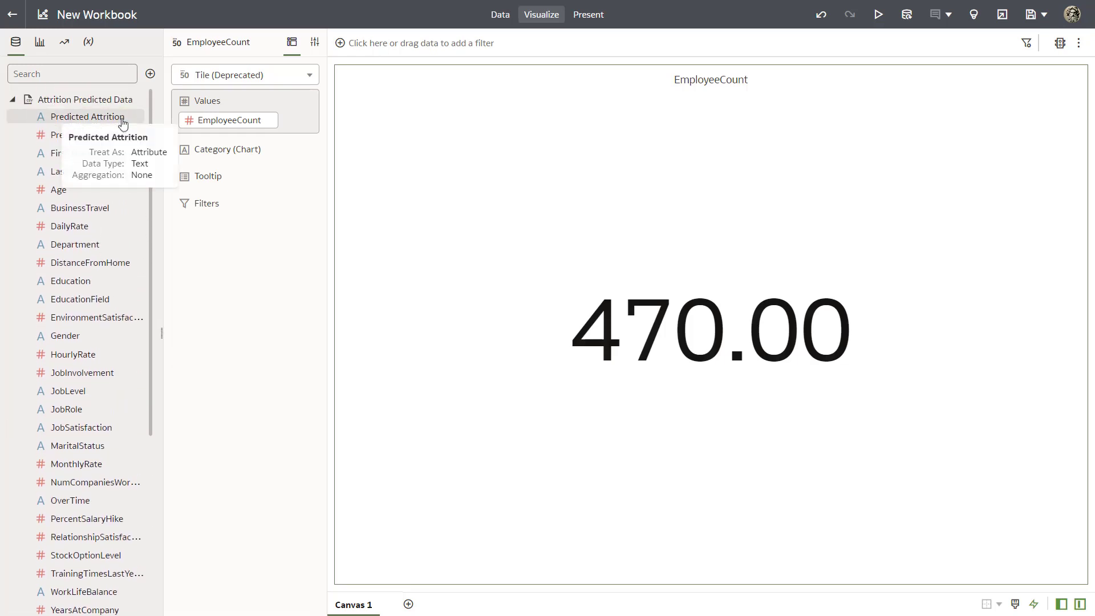
left_click_drag(122, 124, 352, 47)
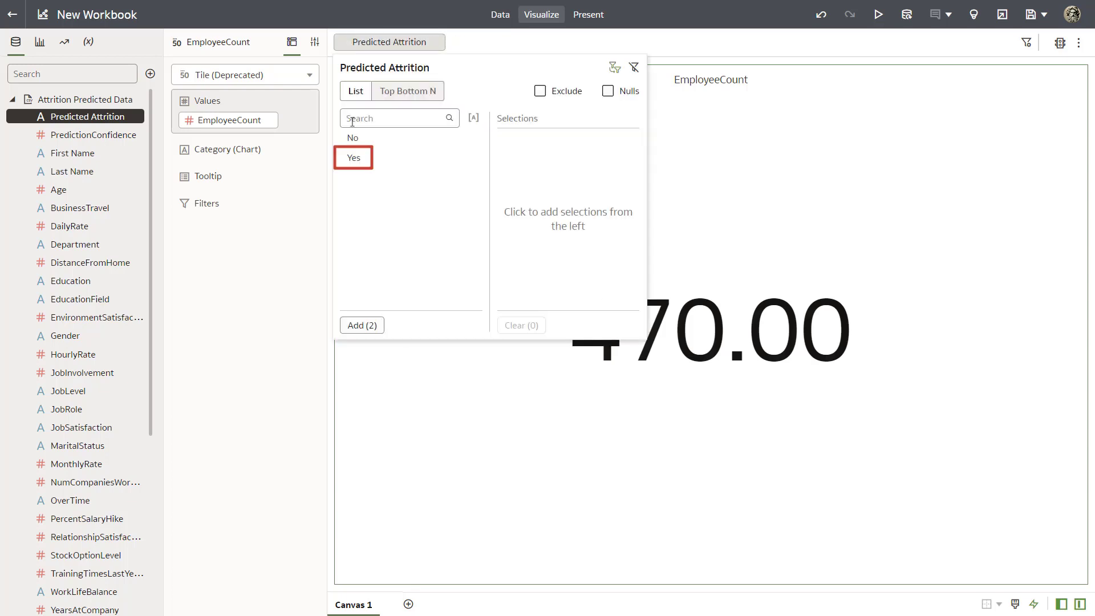
left_click(354, 157)
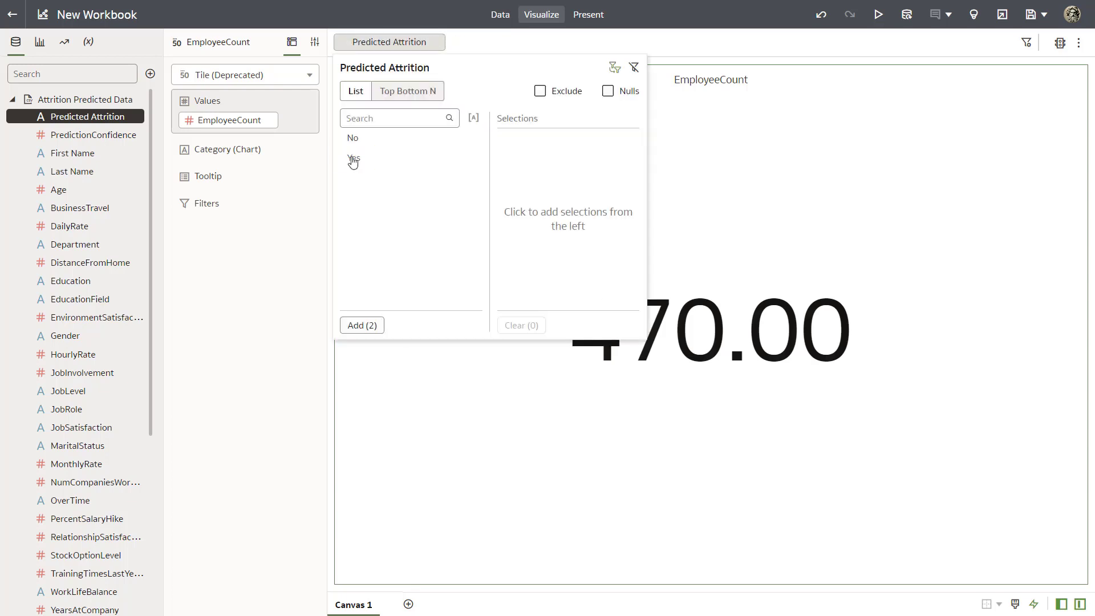
left_click(363, 386)
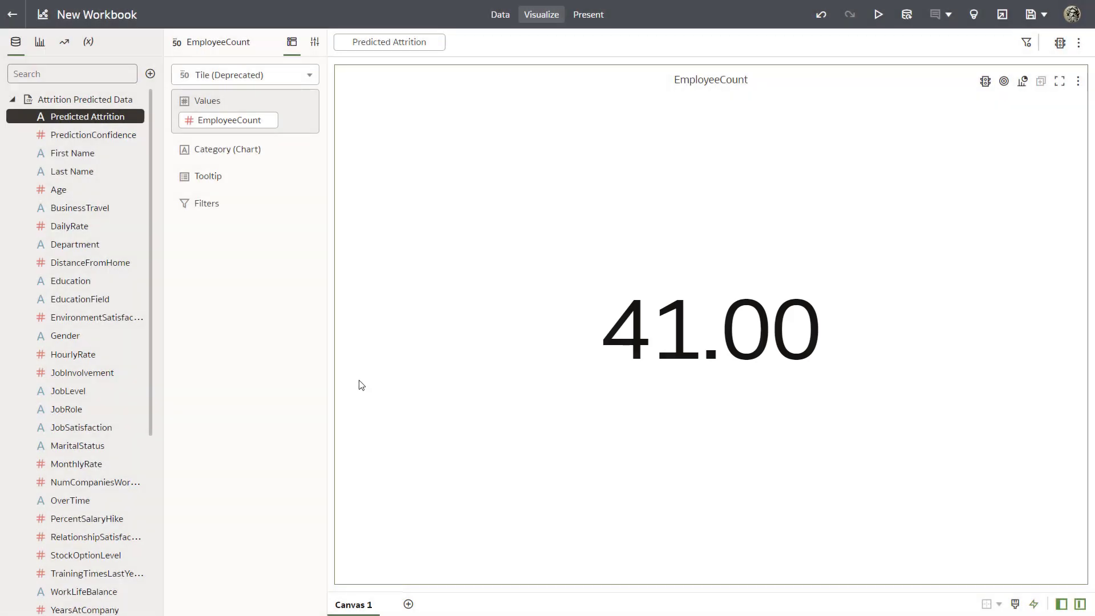
Create a pivot table from Predicted Attrition, PredictionConfidence, First Name, Last Name and EmployeeNumber
left_click(55, 137, "ctrl")
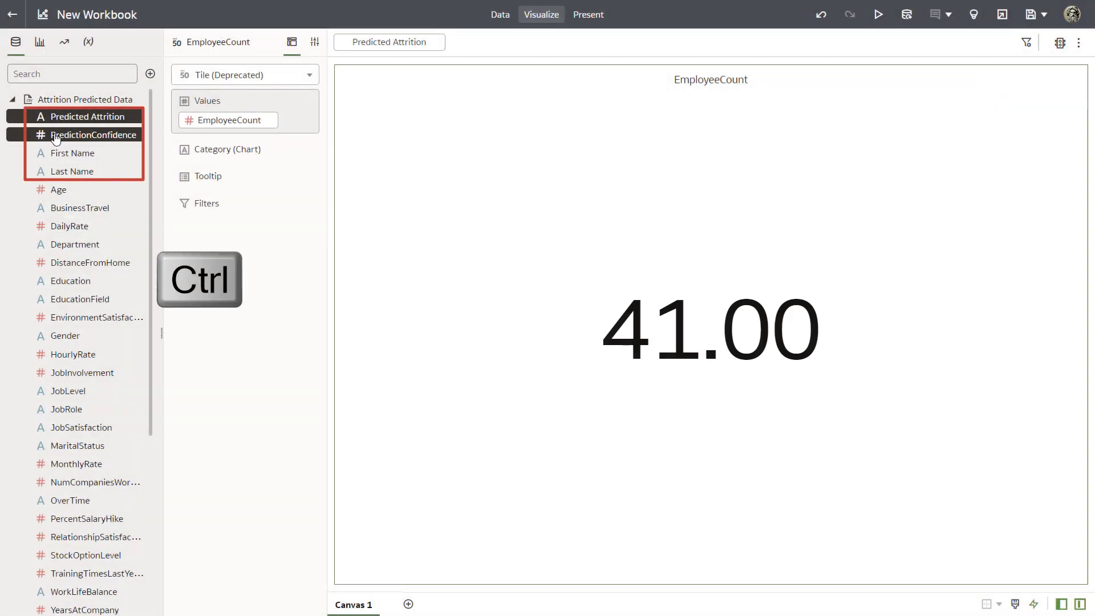
left_click(61, 154, "ctrl")
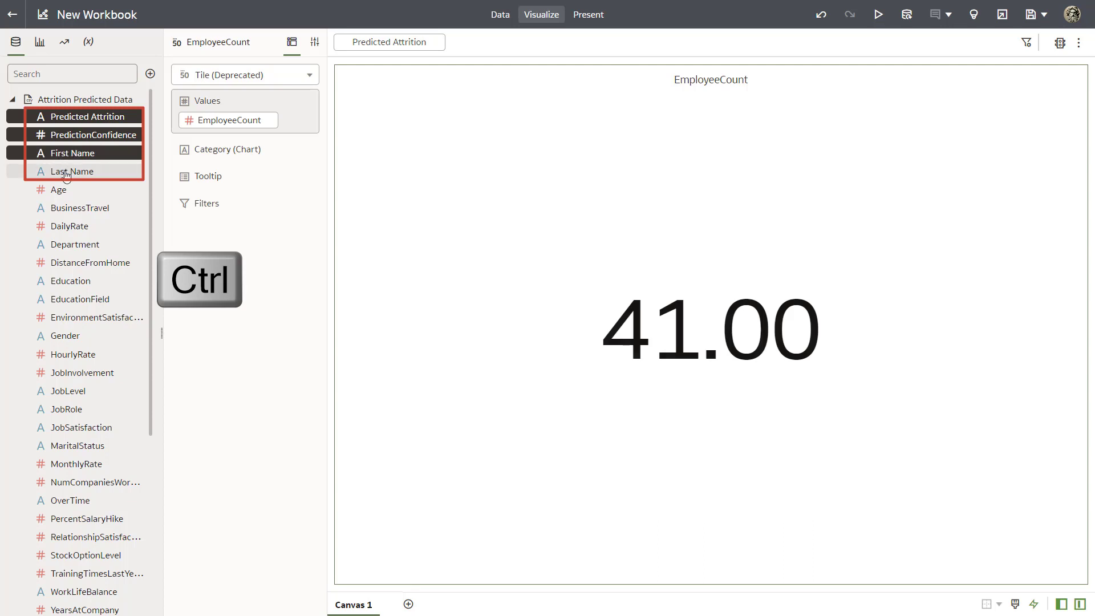
left_click(67, 172, "ctrl")
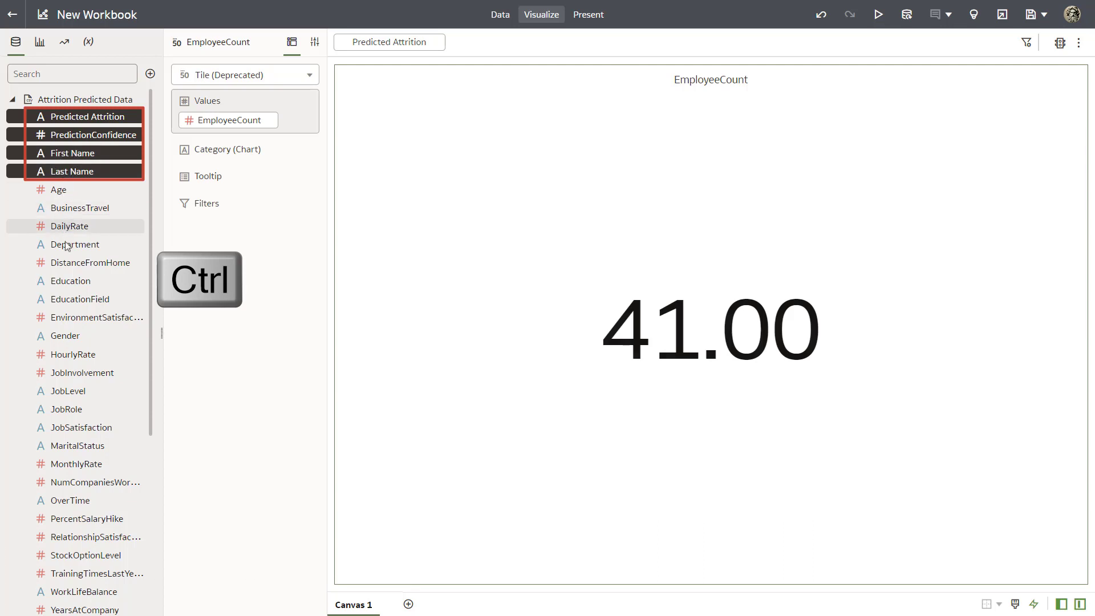
scroll(147, 331, "down", 4)
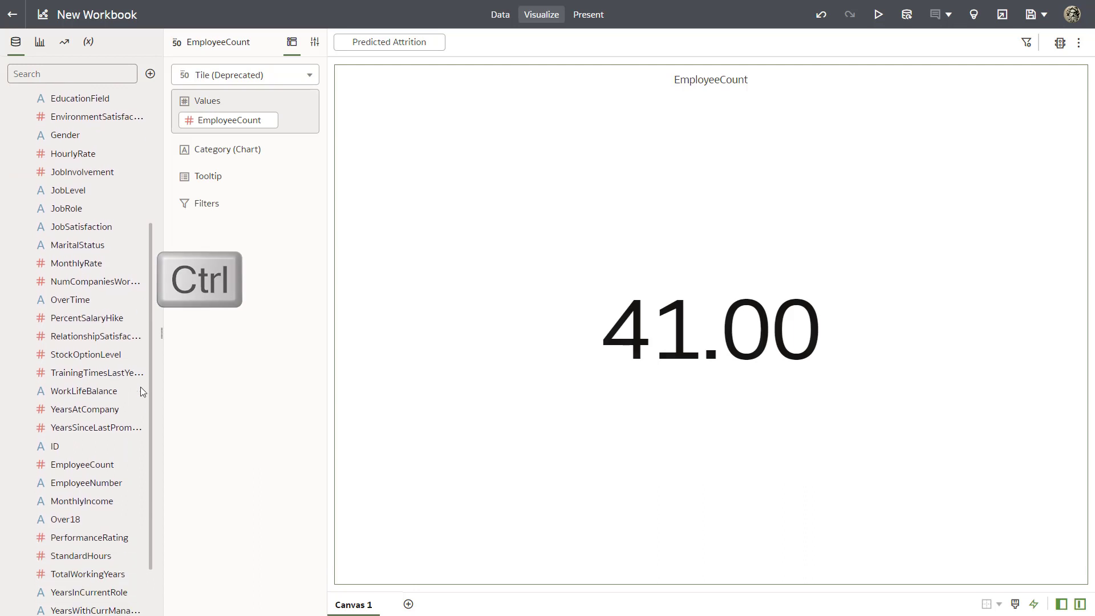
left_click(103, 482)
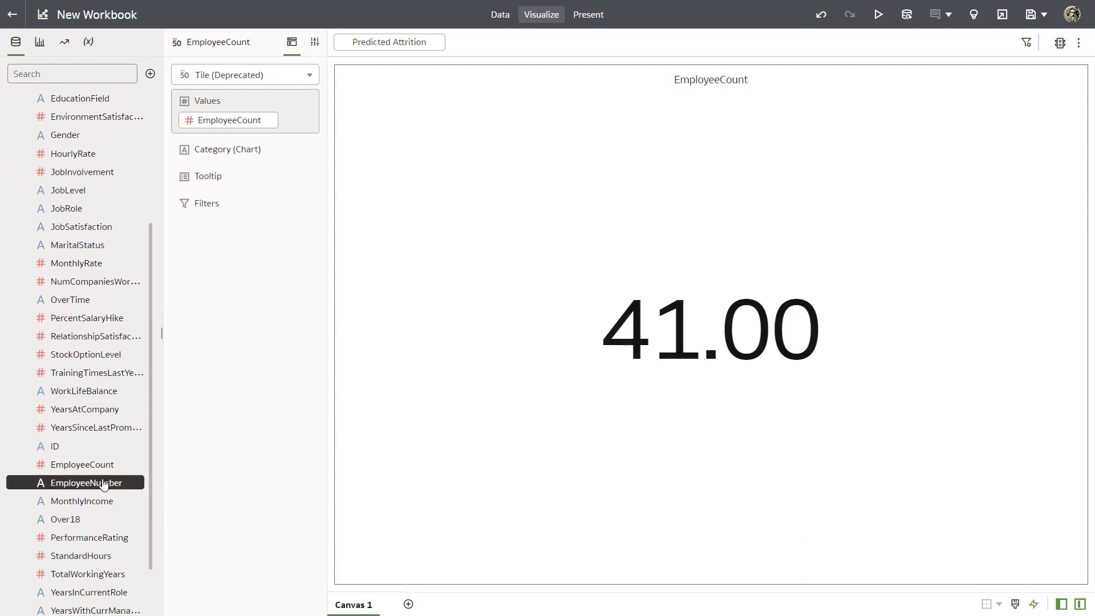
right_click(103, 483)
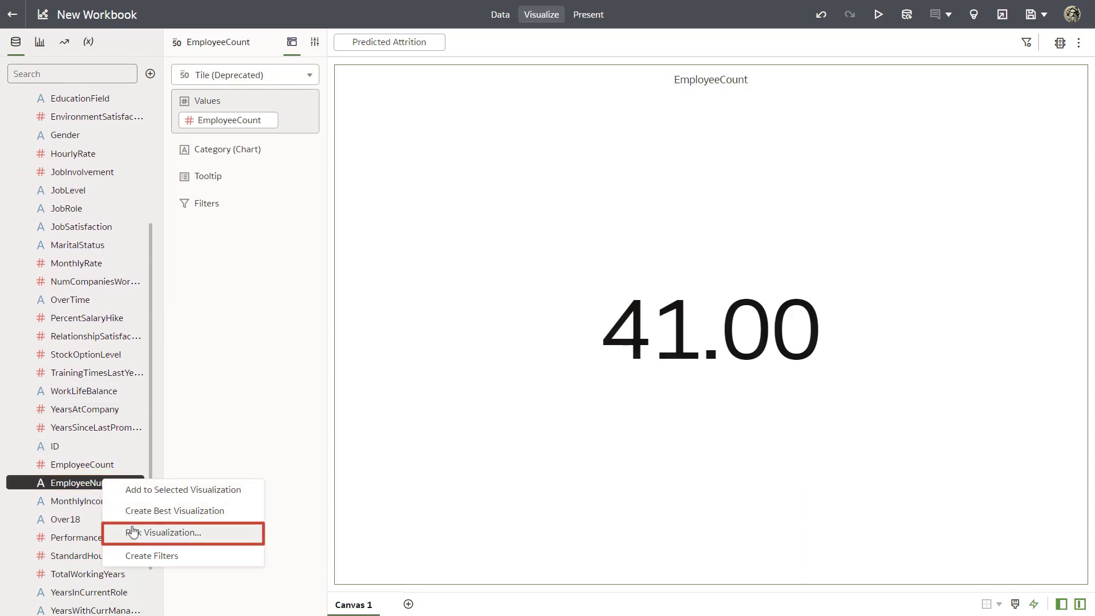
left_click(166, 532)
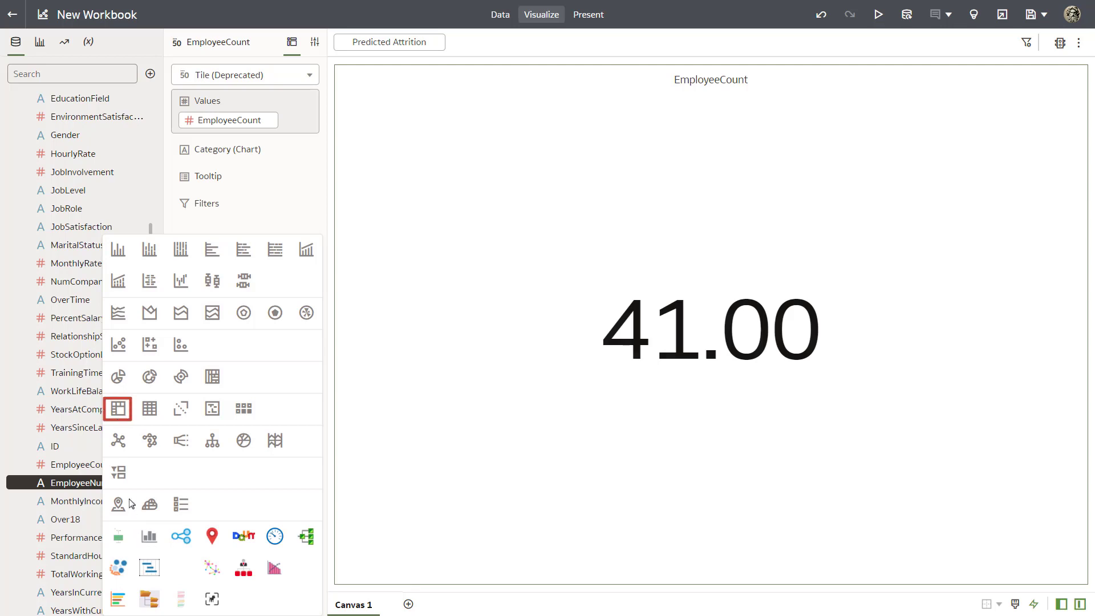
left_click(118, 408)
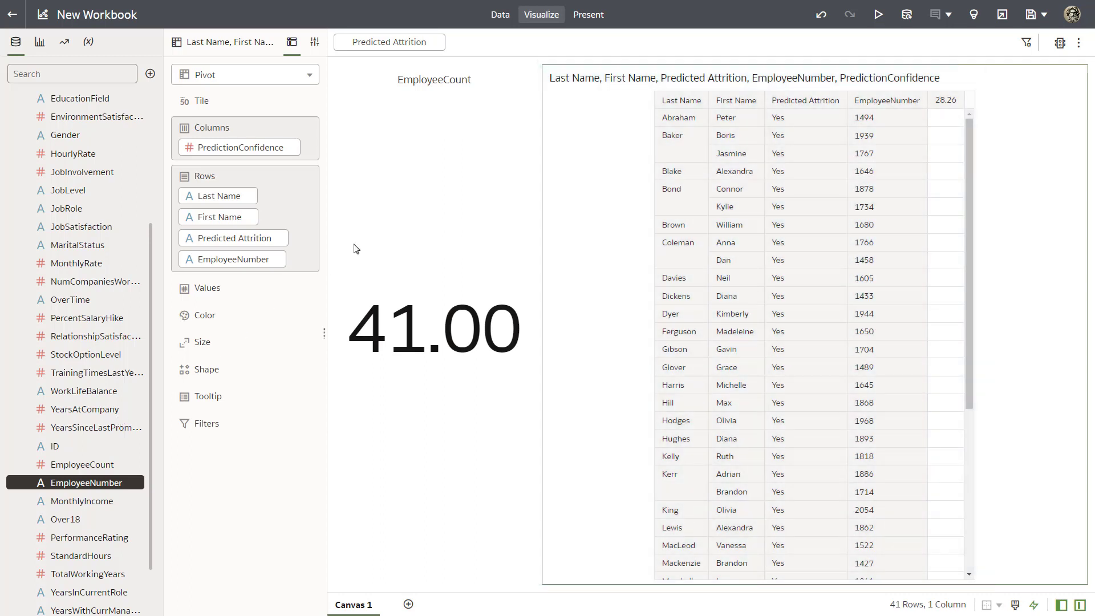
Create a donut chart of EmployeeCount by Department on the canvas
left_click(422, 184)
left_click_drag(150, 239, 161, 80)
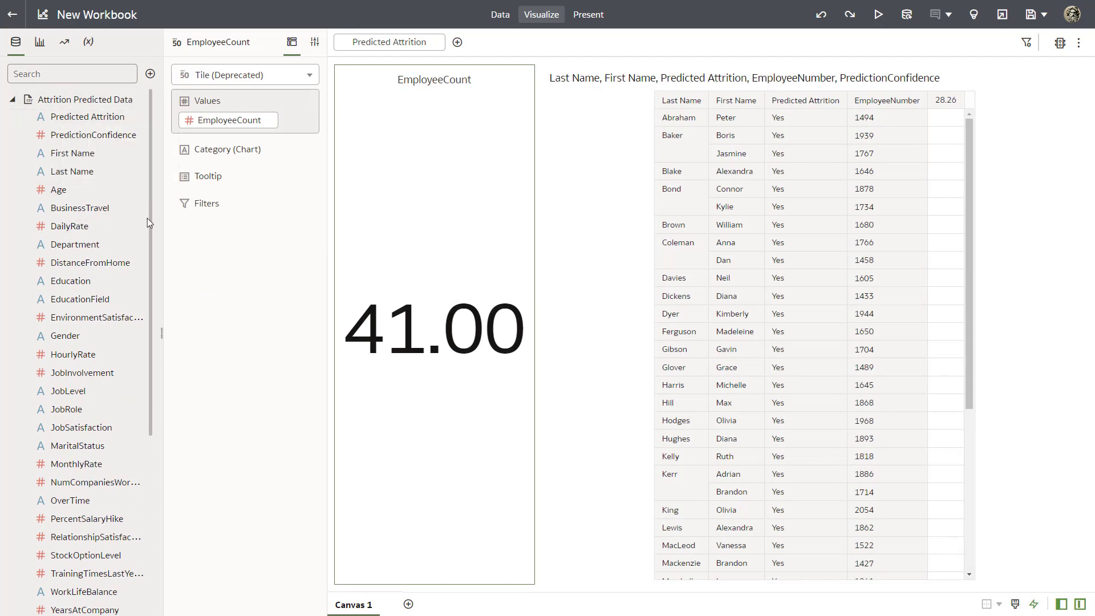
left_click_drag(152, 220, 155, 343)
scroll(155, 342, "up", 4)
left_click(98, 245, "ctrl")
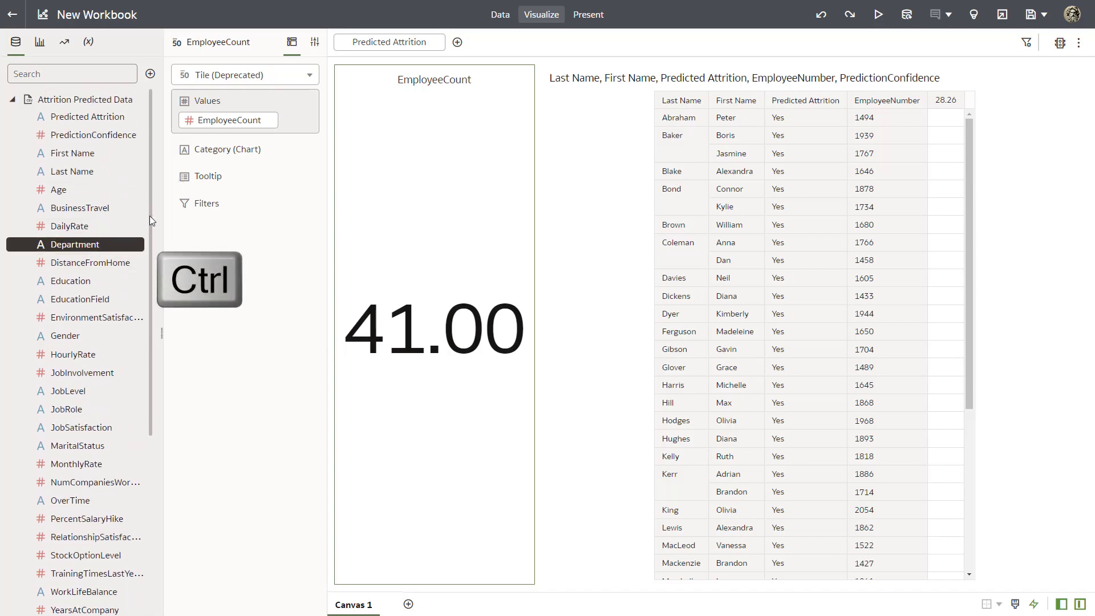
scroll(145, 285, "down", 5)
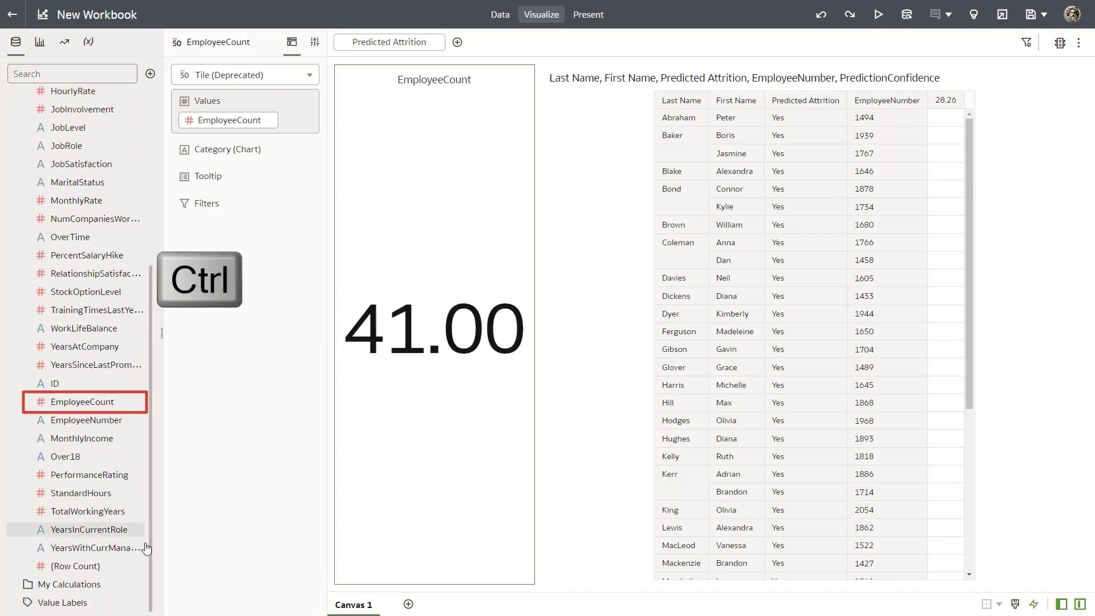
left_click(87, 402)
right_click(87, 401)
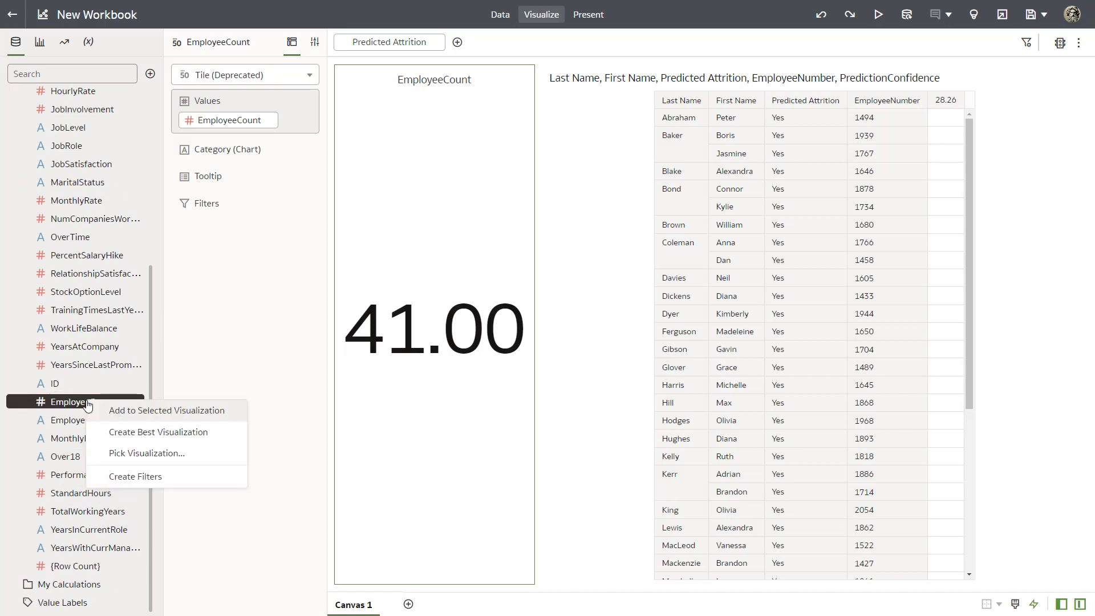
left_click(146, 453)
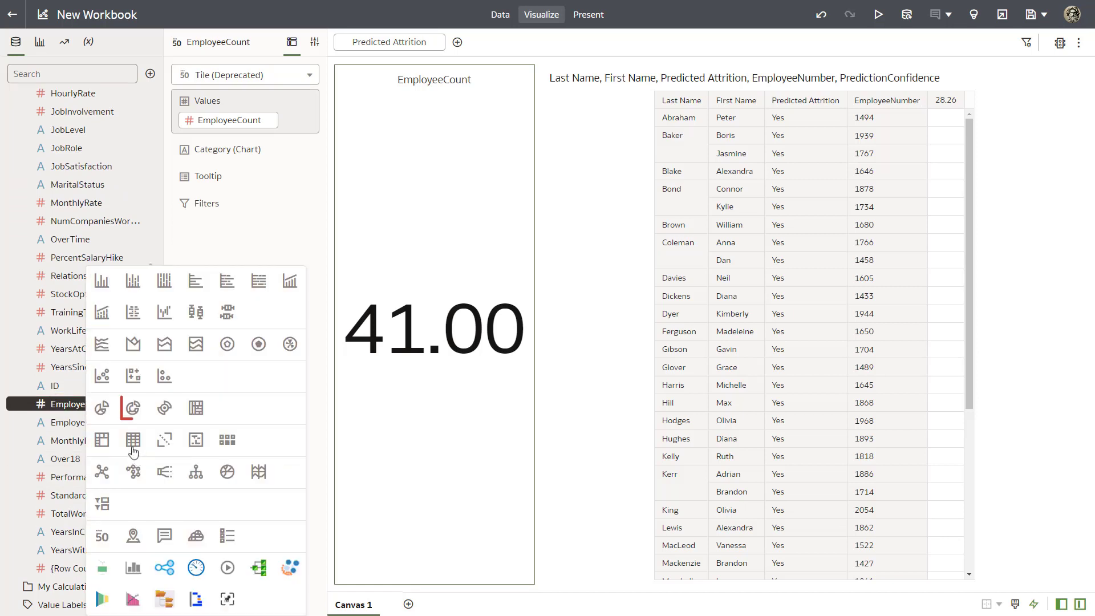
left_click(134, 409)
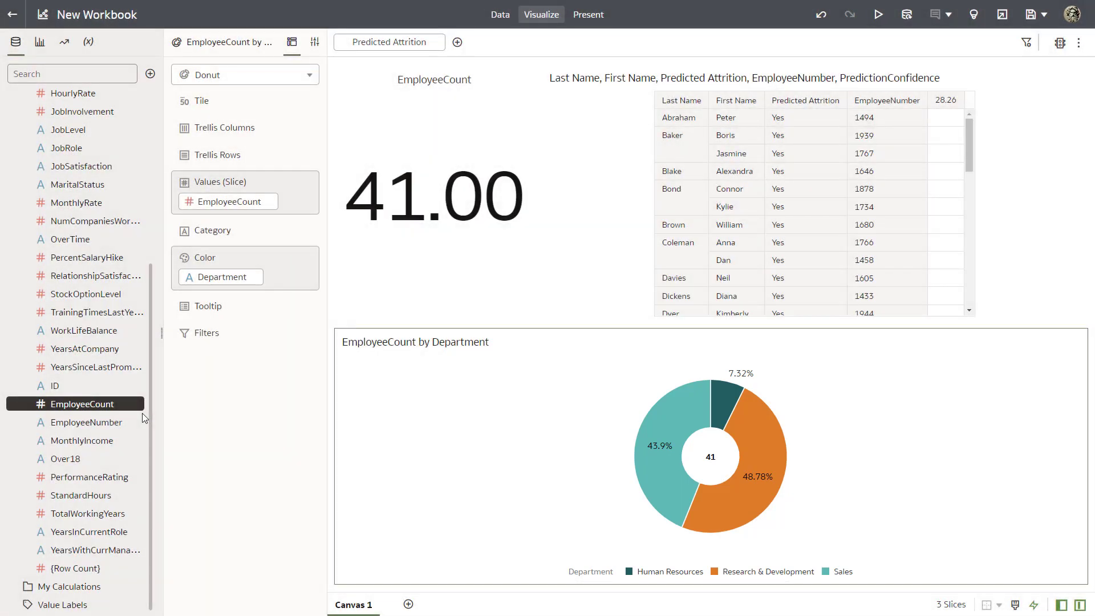
Generate the Explain insights for the Predicted Attrition column
scroll(149, 303, "up", 10)
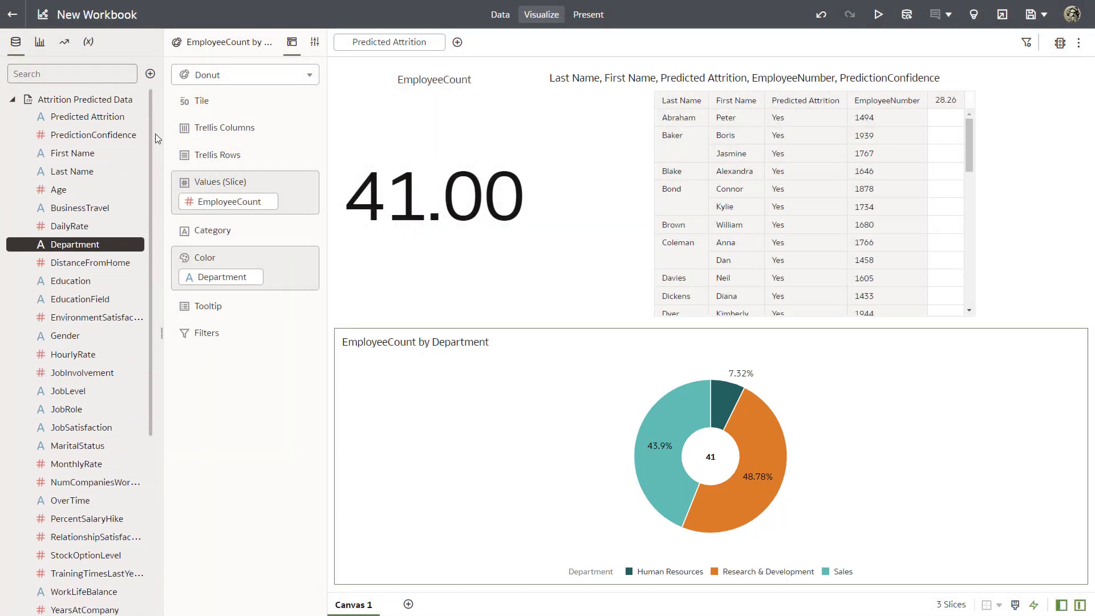
right_click(86, 118)
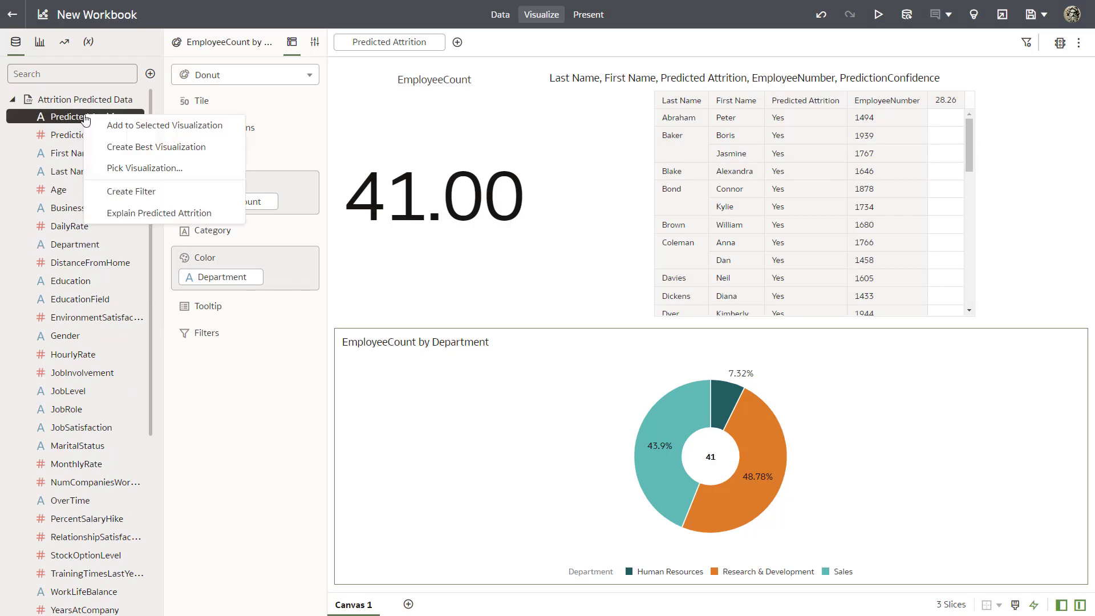
left_click(135, 212)
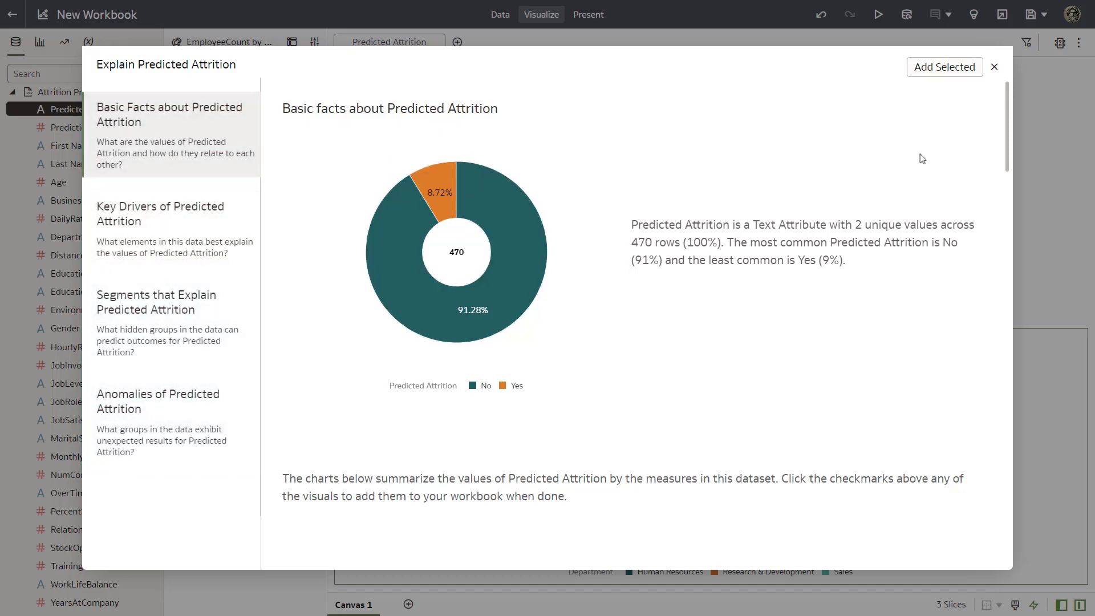
Select the Age, DailyRate and StockOptionLevel charts from the basic facts about Predicted Attrition and add them to the workbook
left_click_drag(1006, 148, 997, 216)
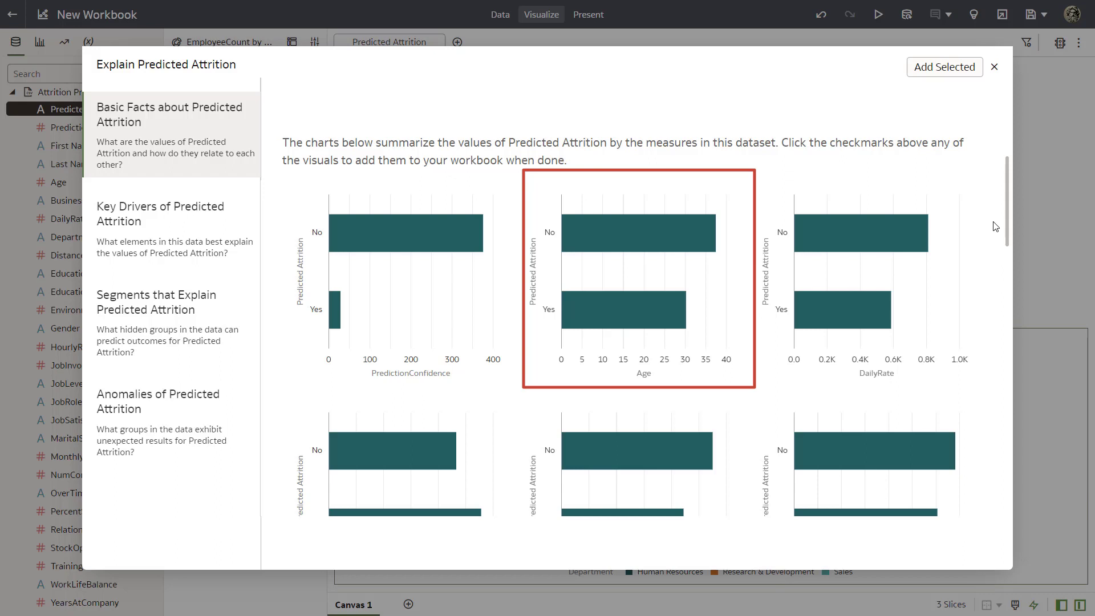
left_click(728, 199)
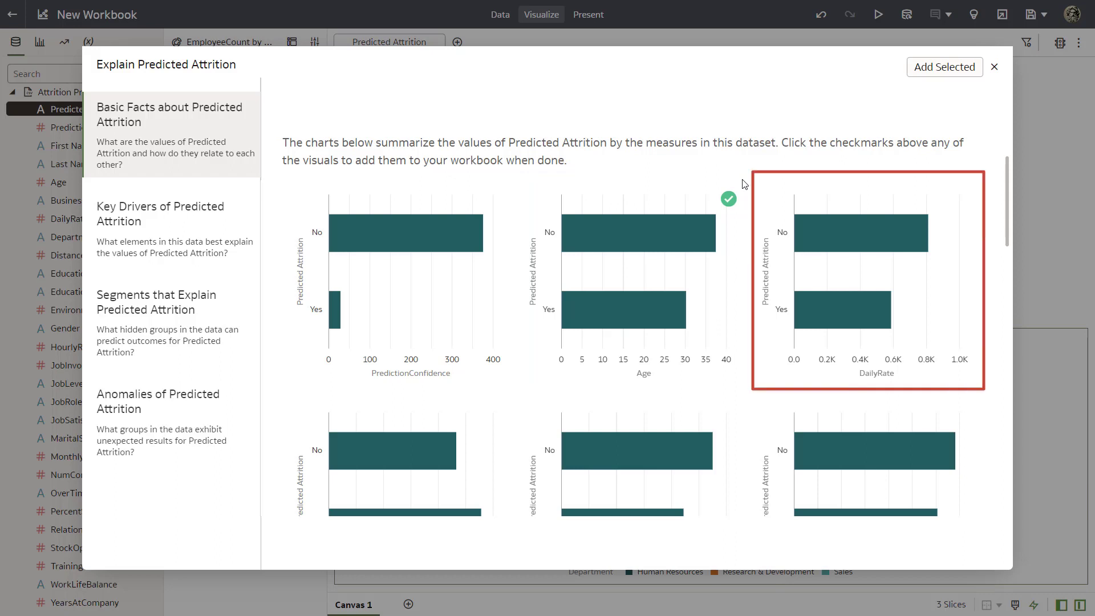
mouse_move(748, 181)
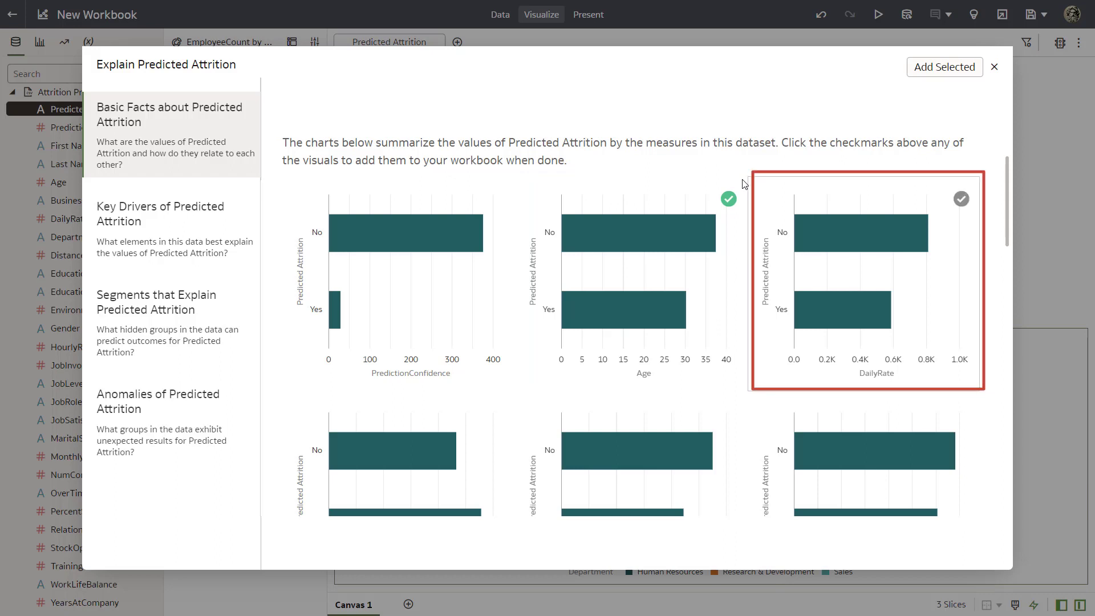
left_click(961, 198)
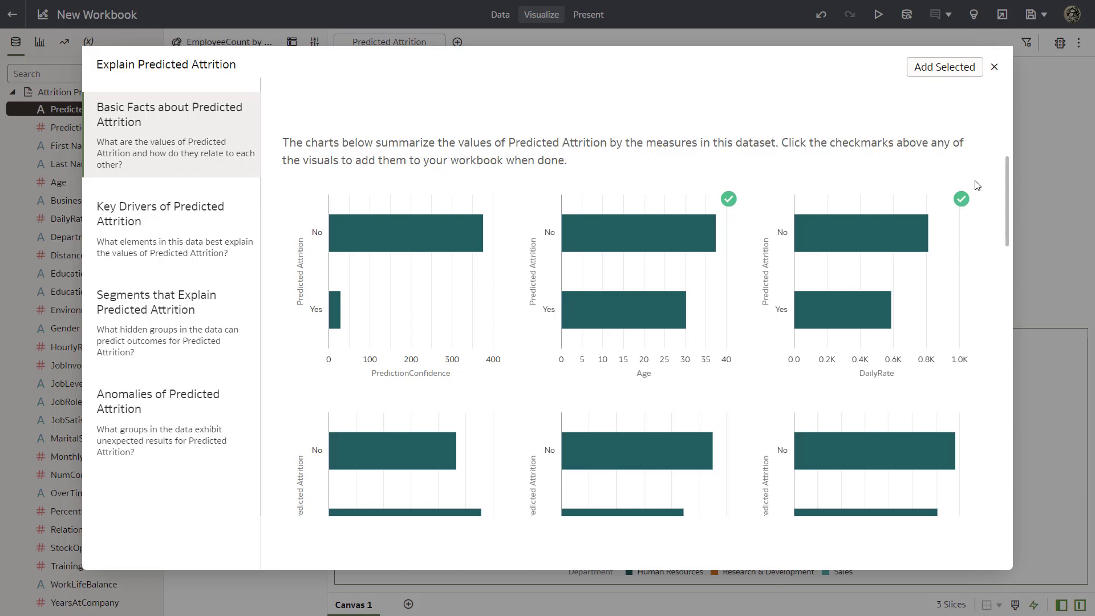
left_click_drag(1006, 176, 1016, 323)
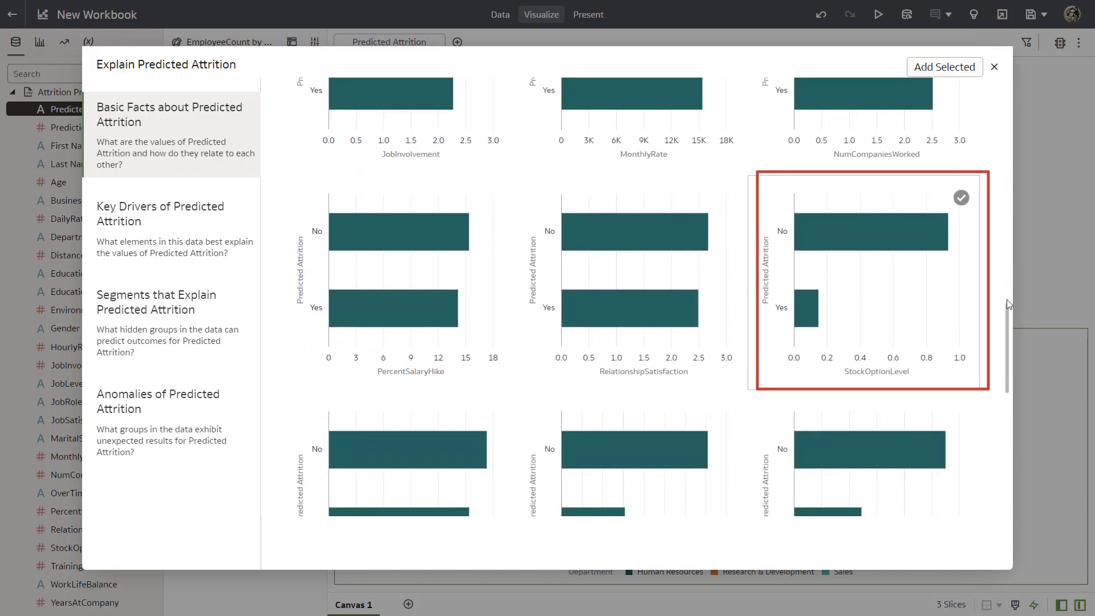
left_click(962, 197)
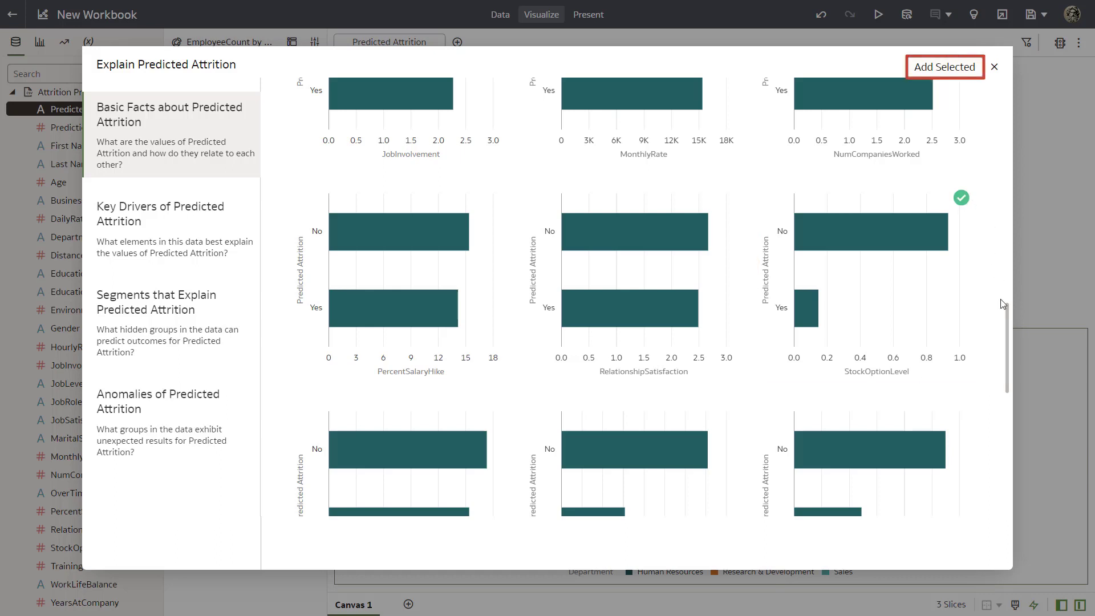
left_click(941, 69)
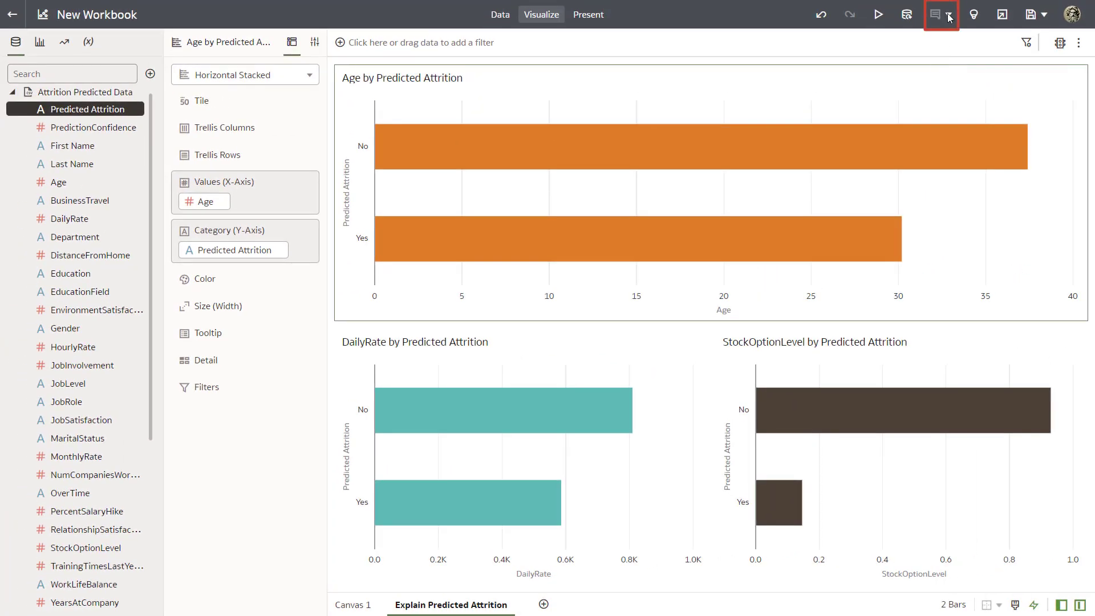
Add the note "Attrition factors to evaluate include age, daily rate, and stock option vesting %." and place it beside the Age chart's title
left_click(950, 17)
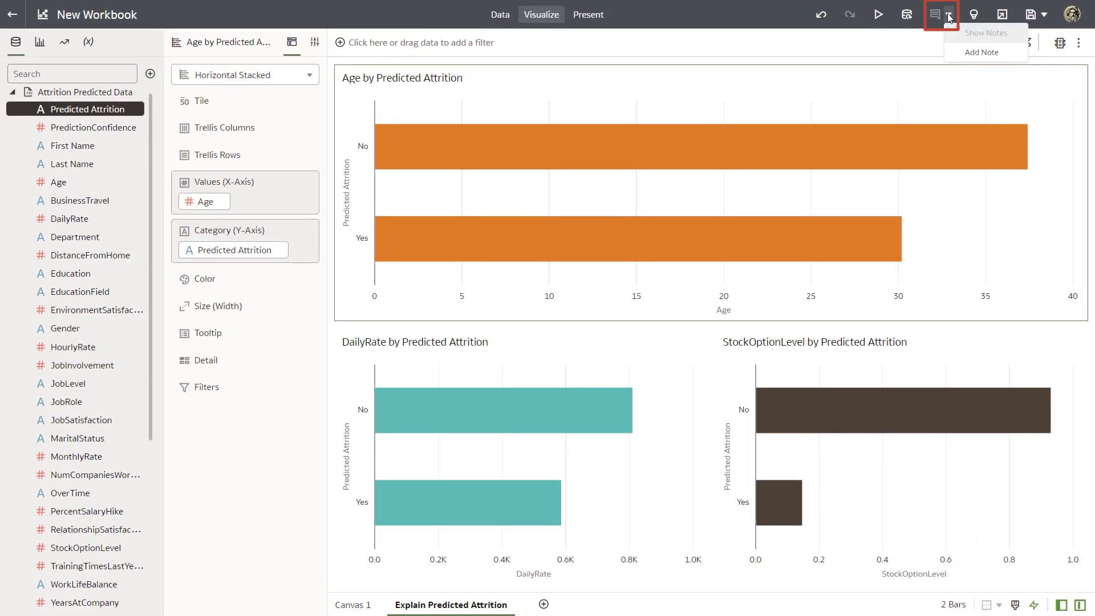
left_click(966, 62)
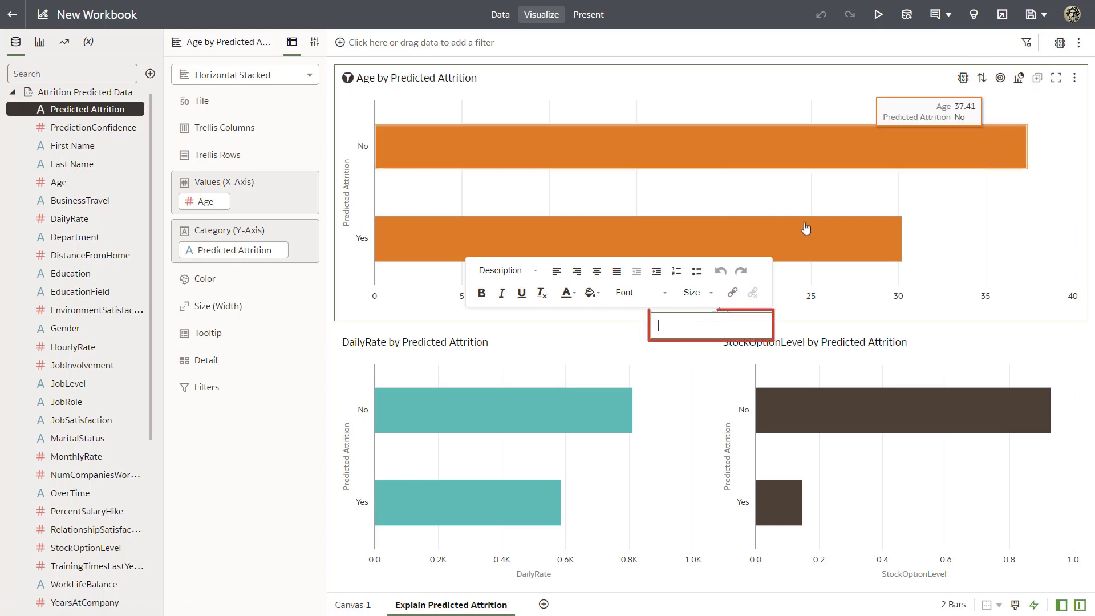
type("Attrition factors to")
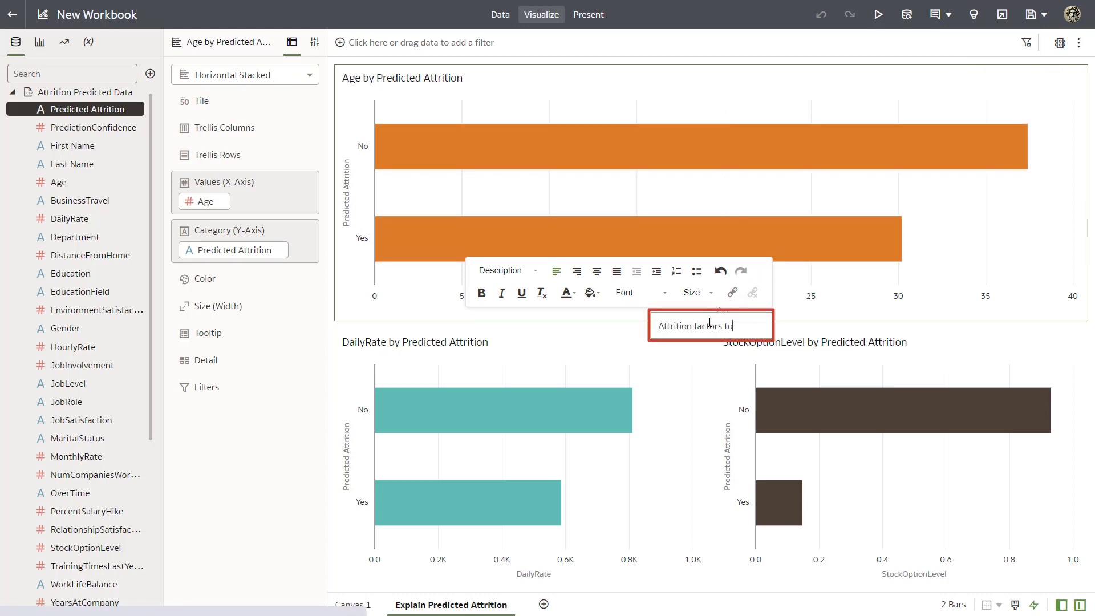
type(" evaluate include age, daily rate,")
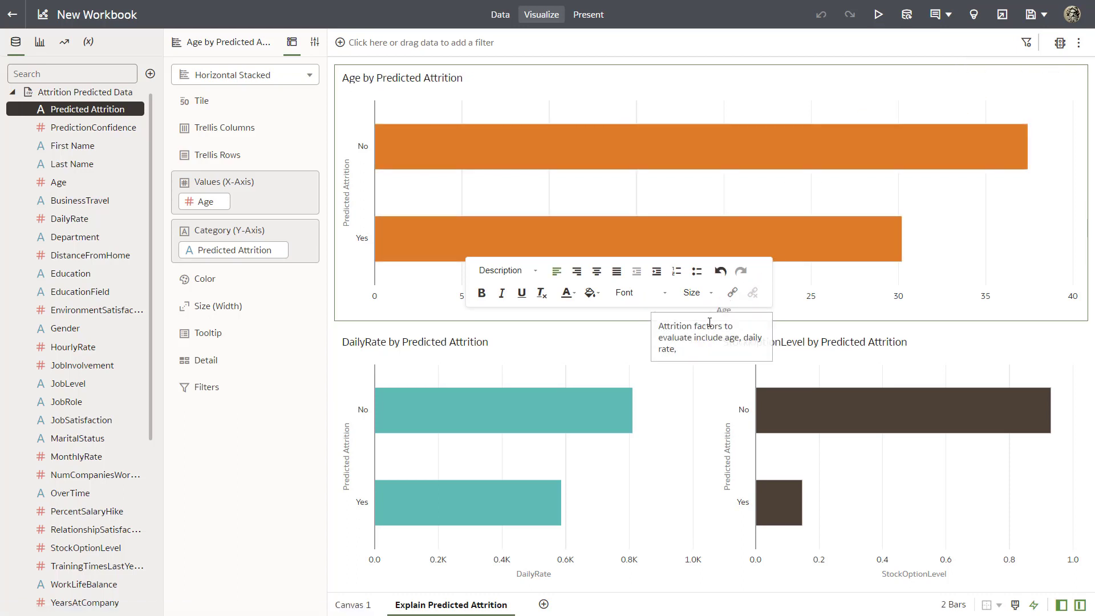
type(" and stock option vesting %.")
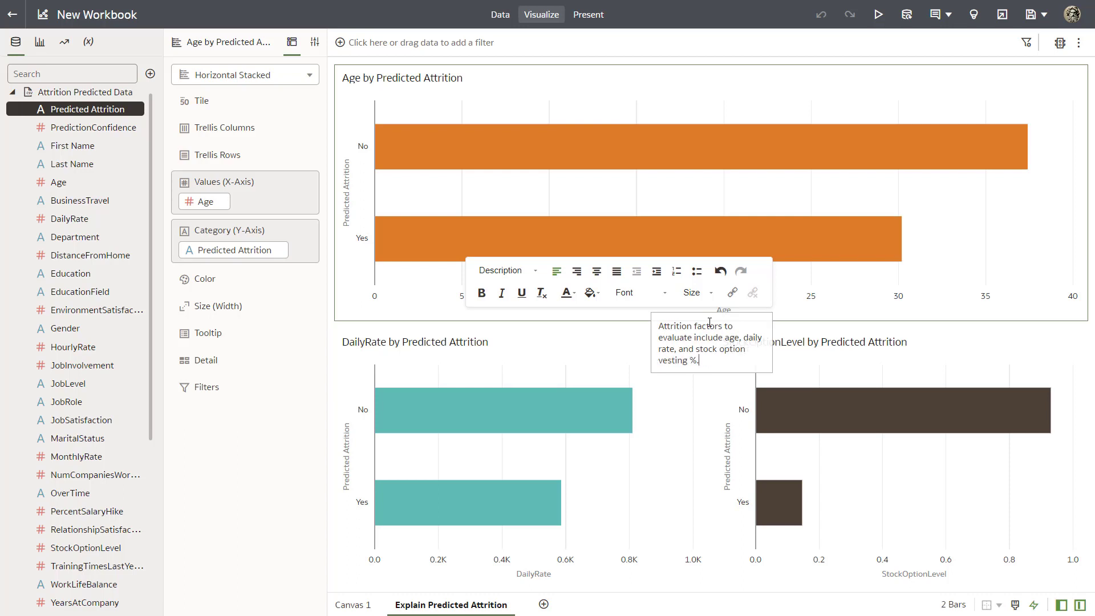
left_click_drag(668, 318, 457, 63)
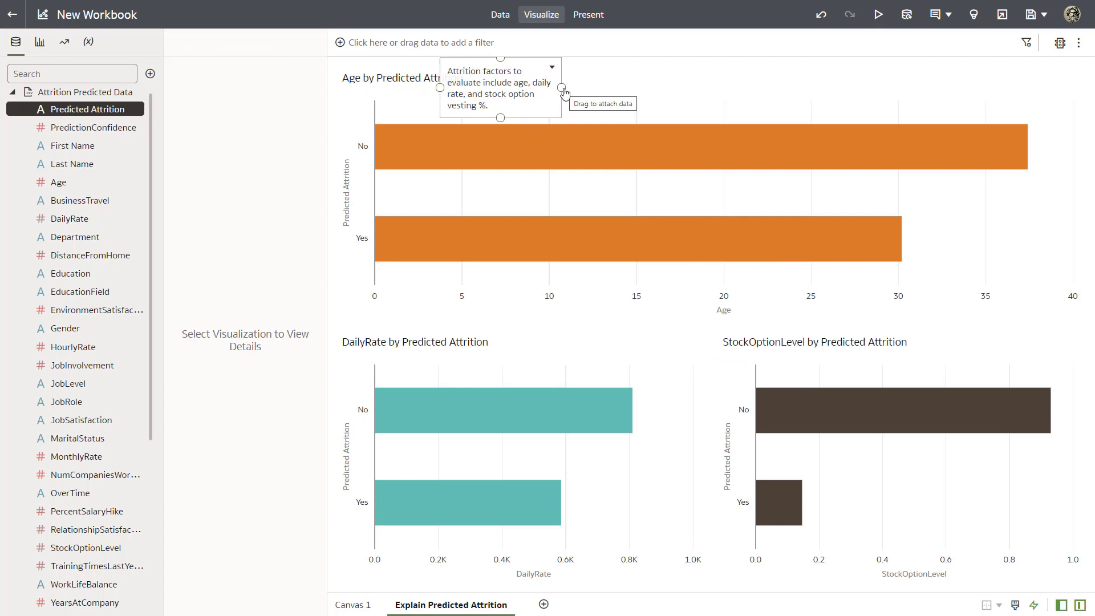
left_click_drag(541, 66, 584, 69)
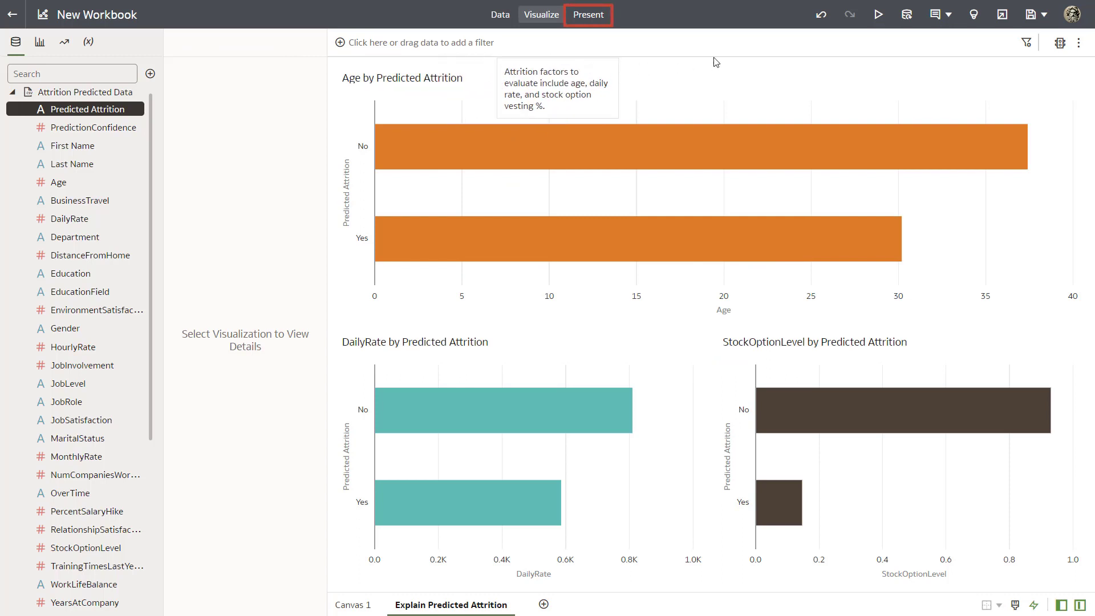
Switch the workbook to presentation authoring and add the Explain Predicted Attrition canvas to the presentation
left_click(583, 23)
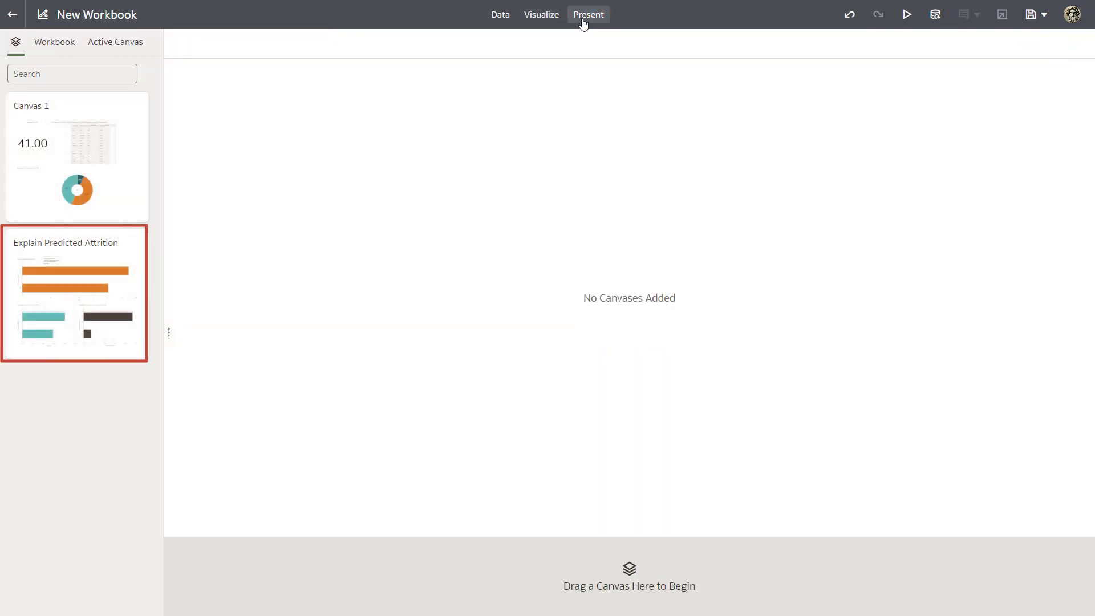
double_click(103, 254)
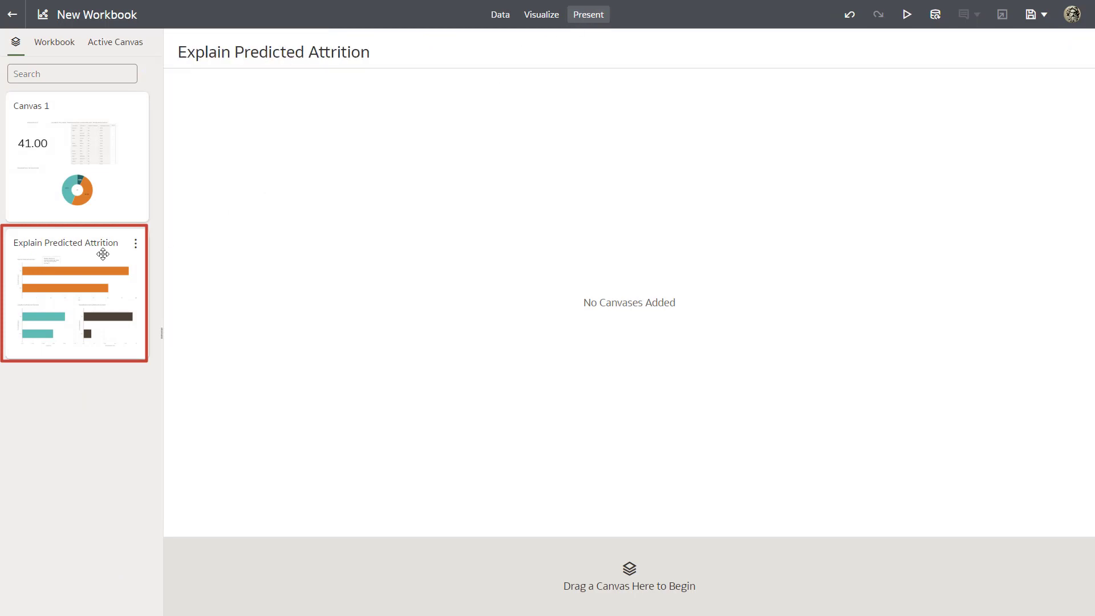